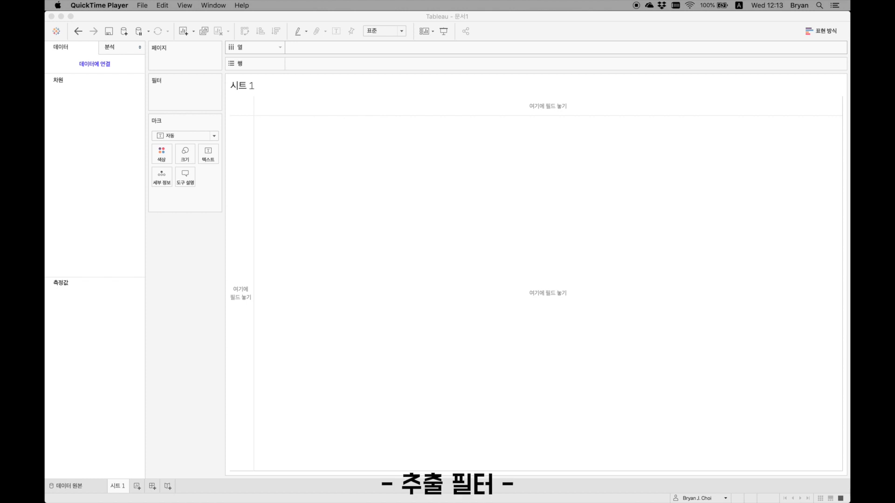
Connect to Google BigQuery as a data source and allow Tableau Desktop access with a Google account
{"action": "left_click", "coordinate": [178, 98]}
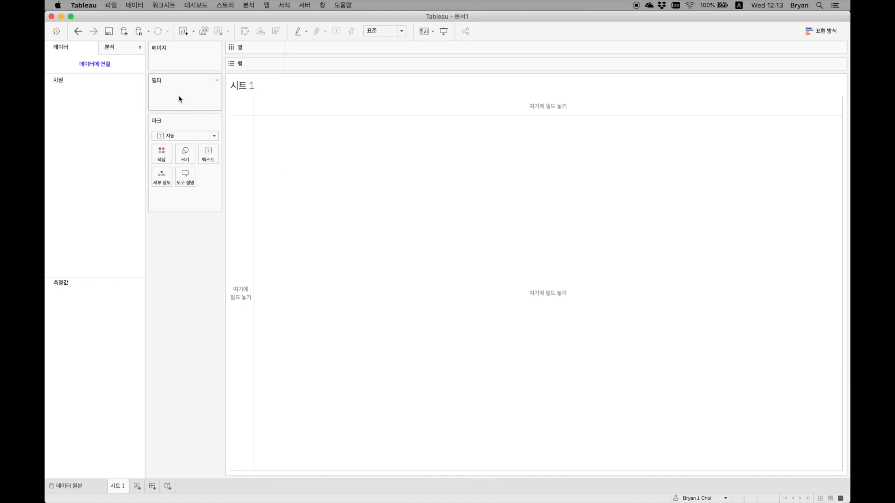
{"action": "left_click", "coordinate": [94, 68]}
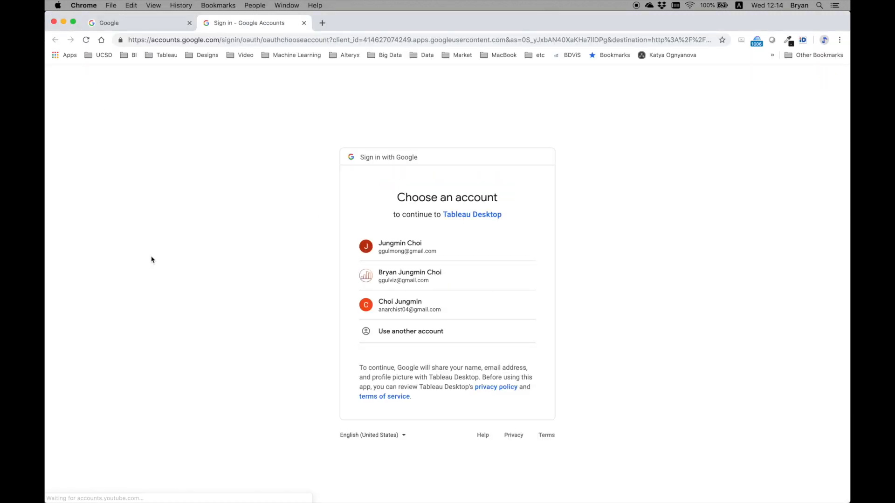
{"action": "left_click", "coordinate": [399, 274]}
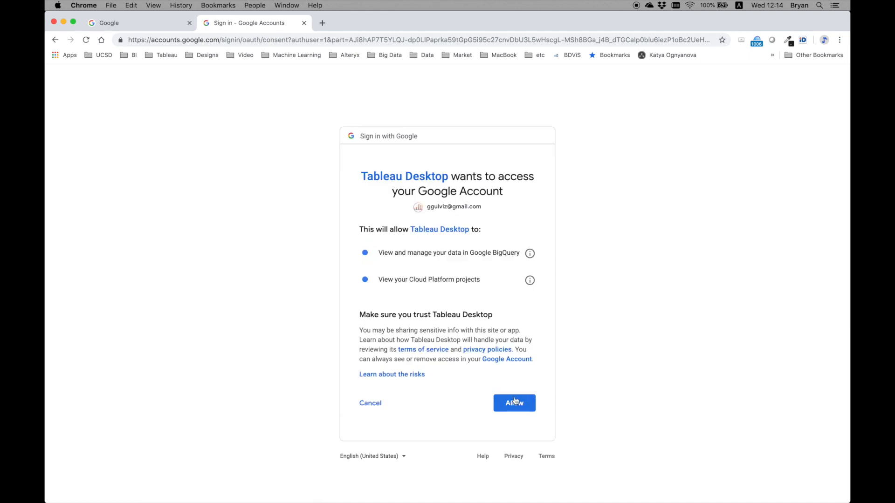
{"action": "left_click", "coordinate": [514, 402]}
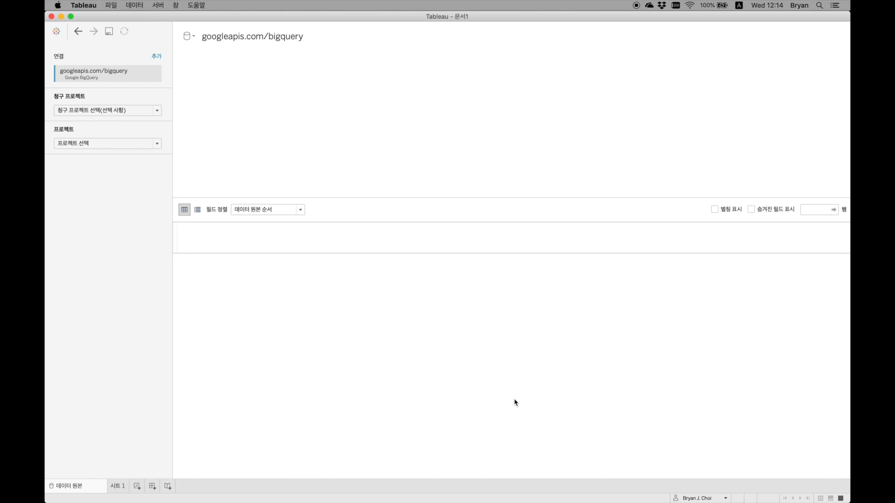
Set both the billing project and the project of the BigQuery connection to PJ-2019-01
{"action": "left_click", "coordinate": [99, 112]}
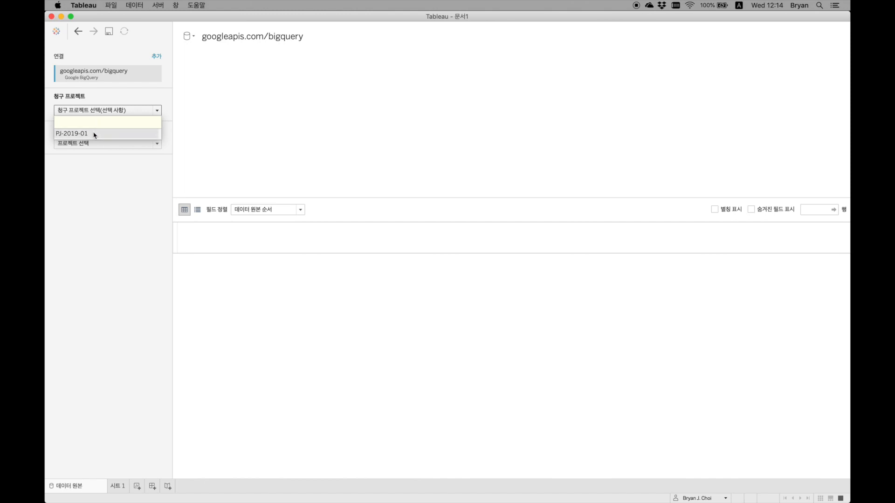
{"action": "left_click", "coordinate": [95, 135]}
{"action": "left_click", "coordinate": [90, 145]}
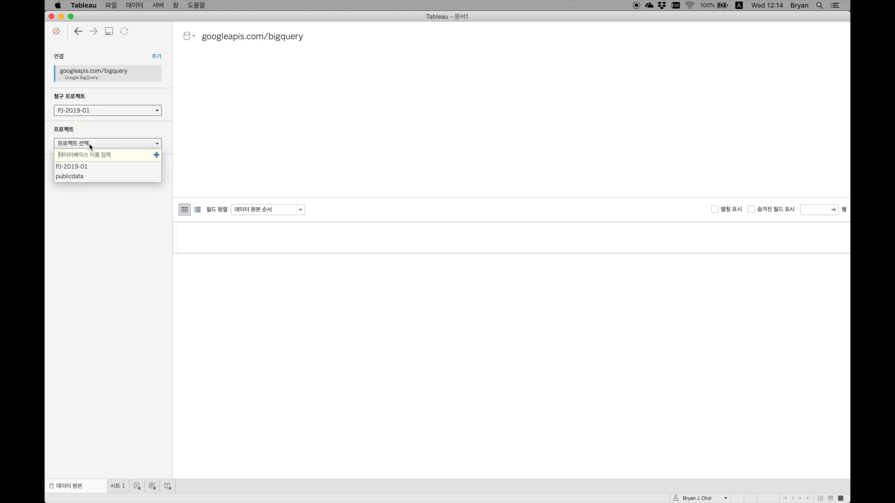
{"action": "left_click", "coordinate": [79, 169]}
Choose the sample_superstore dataset and add its orders table to the data source canvas
{"action": "left_click", "coordinate": [80, 177]}
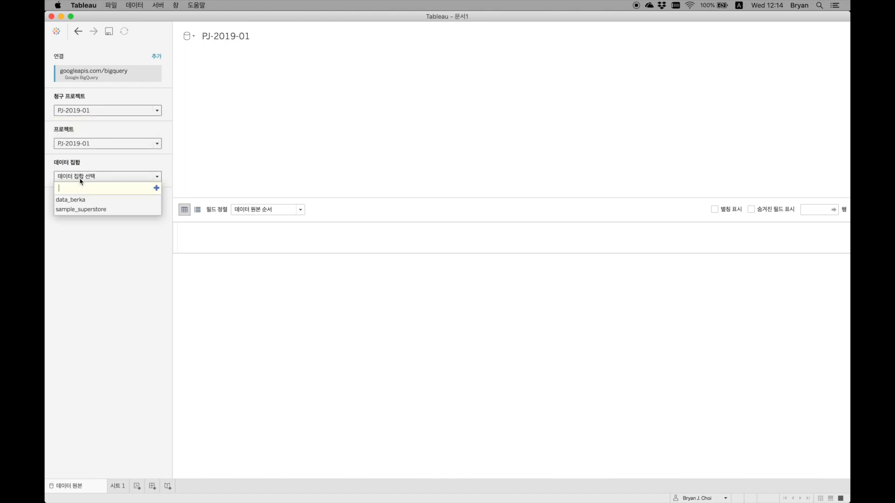
{"action": "left_click", "coordinate": [76, 210]}
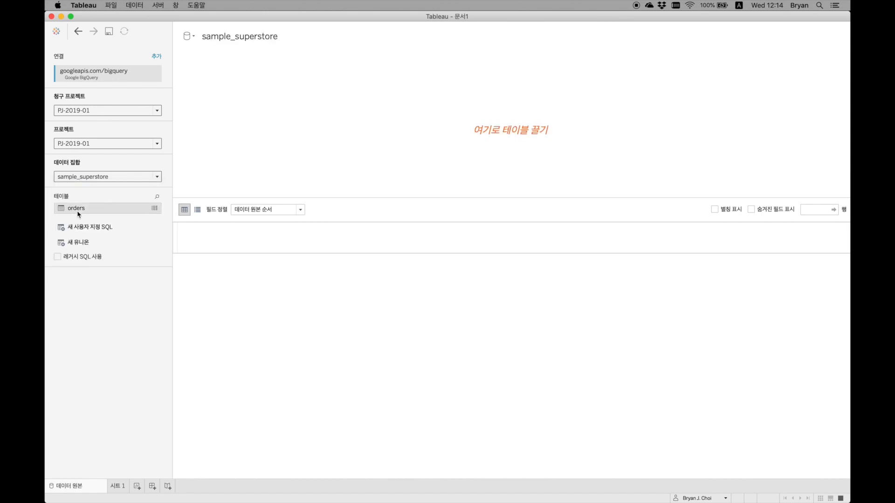
{"action": "left_click_drag", "start_coordinate": [79, 211], "coordinate": [284, 141]}
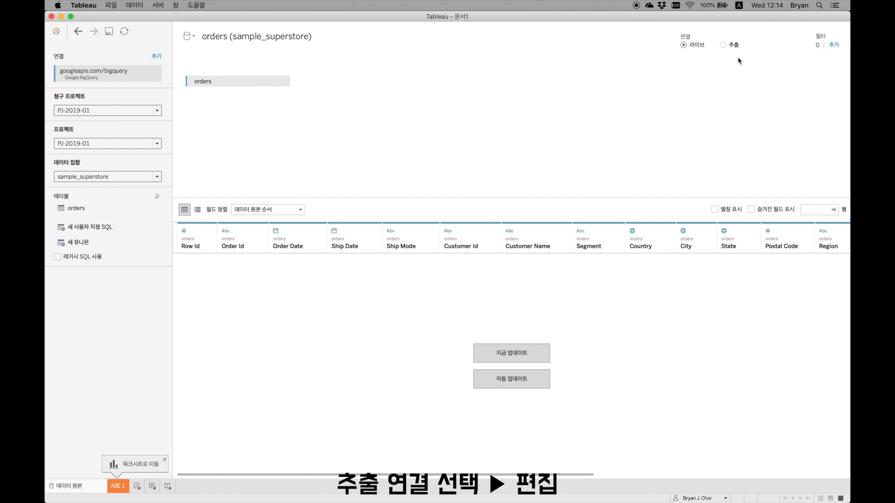
Switch the orders connection to an extract with an extract filter keeping only Order Date year 2018
{"action": "left_click", "coordinate": [725, 46]}
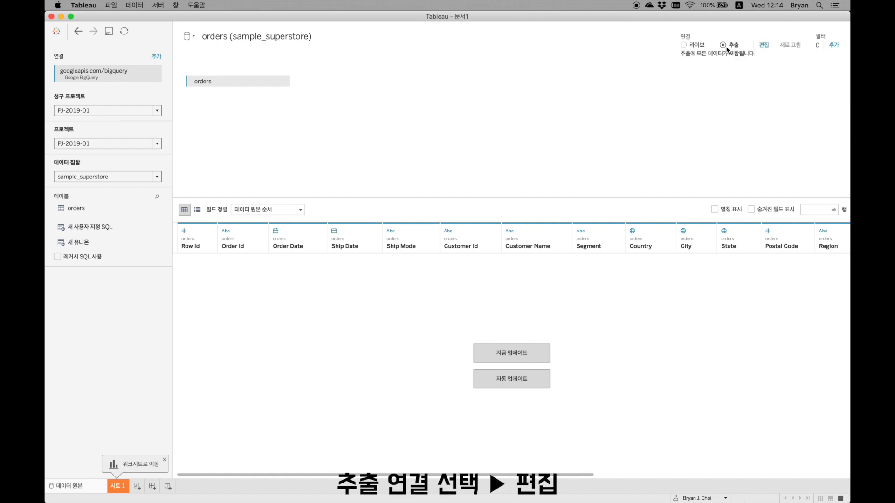
{"action": "left_click", "coordinate": [762, 46]}
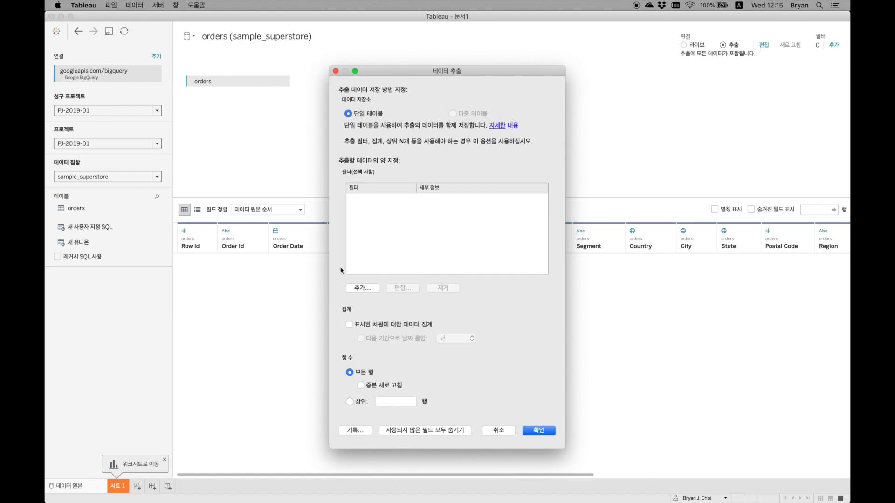
{"action": "left_click", "coordinate": [360, 288]}
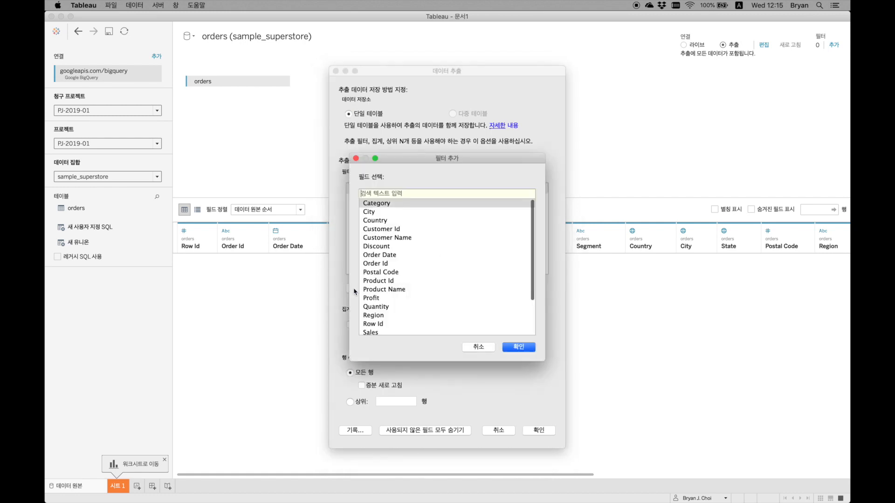
{"action": "left_click", "coordinate": [378, 256]}
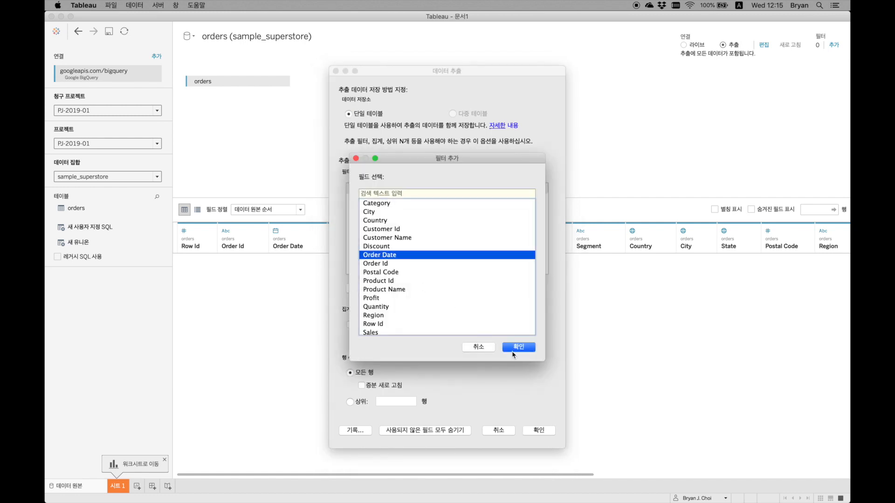
{"action": "left_click", "coordinate": [519, 348]}
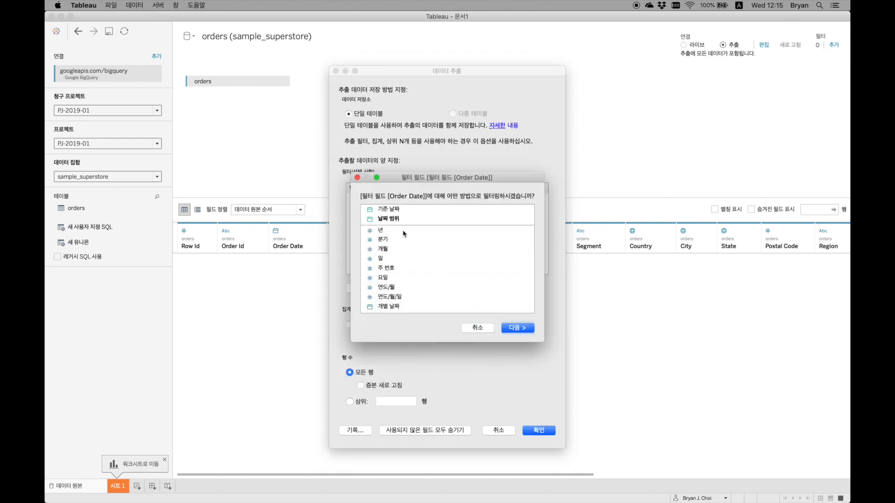
{"action": "left_click", "coordinate": [403, 231]}
{"action": "left_click", "coordinate": [512, 329]}
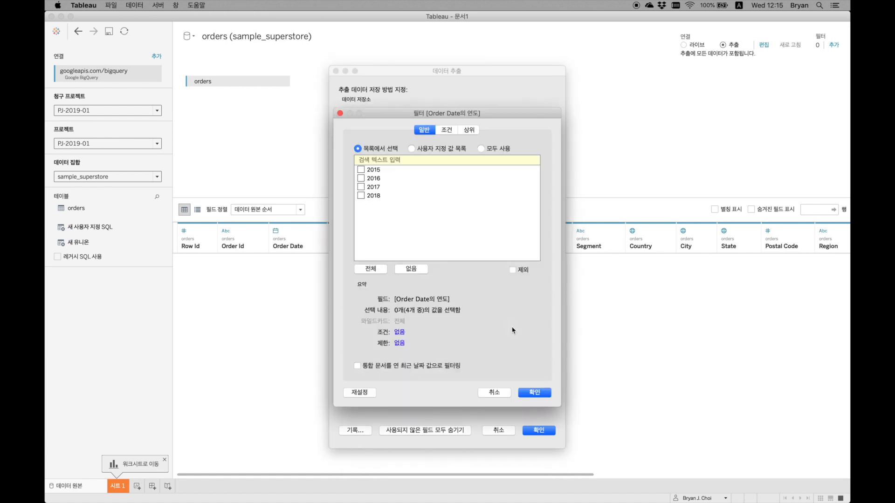
{"action": "left_click", "coordinate": [362, 196]}
{"action": "left_click", "coordinate": [534, 392]}
{"action": "left_click", "coordinate": [540, 432]}
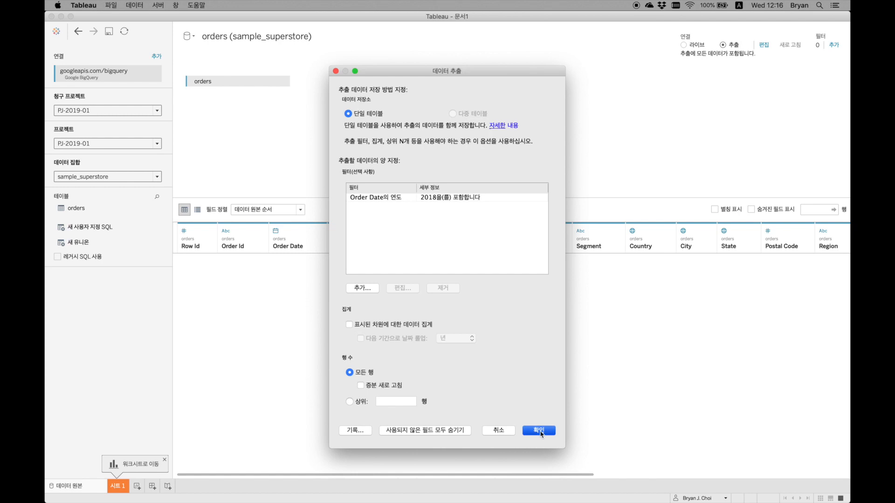
Save the extract as orders (sample_superstore) in the Tableau Filters folder and chart the number of records with mark labels on 시트 1
{"action": "left_click", "coordinate": [110, 487]}
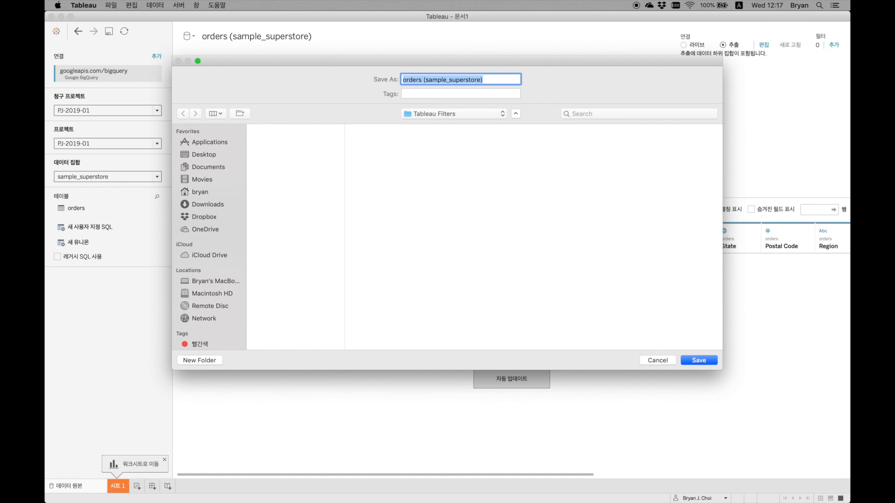
{"action": "left_click", "coordinate": [699, 364]}
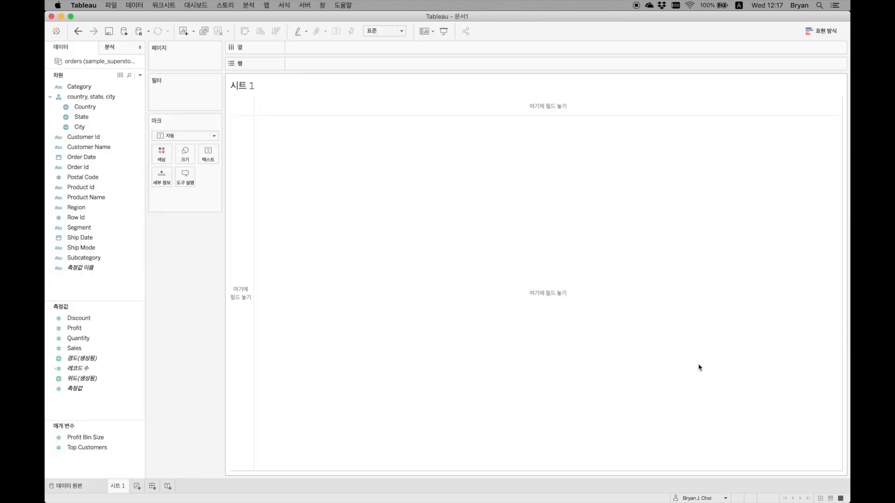
{"action": "double_click", "coordinate": [81, 368]}
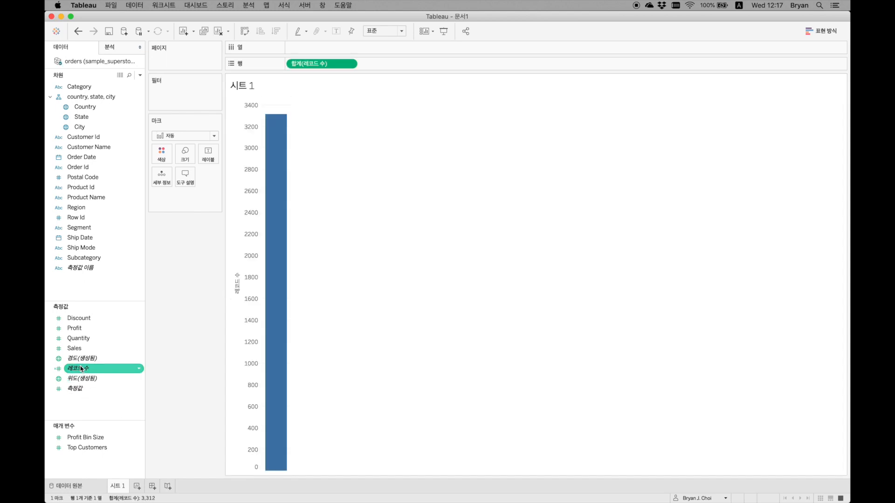
{"action": "left_click", "coordinate": [333, 33]}
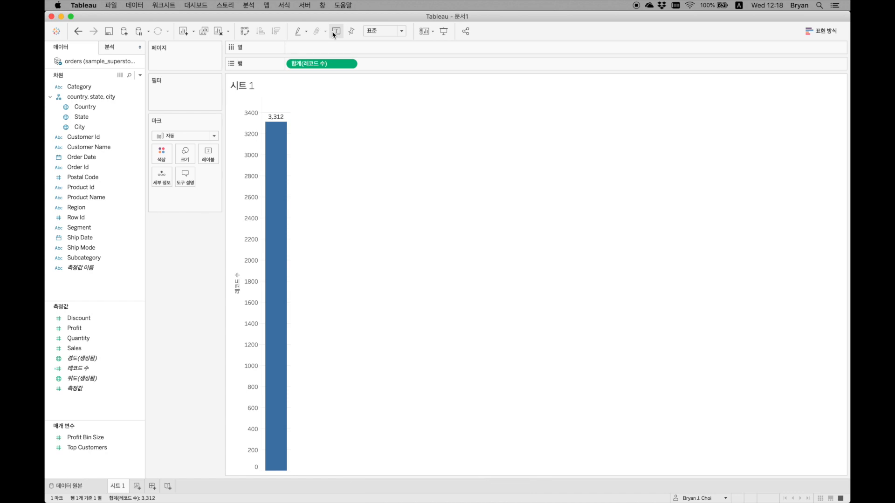
Add a data source filter that keeps only the Technology category and check the record count bar on 시트 1
{"action": "left_click", "coordinate": [69, 487]}
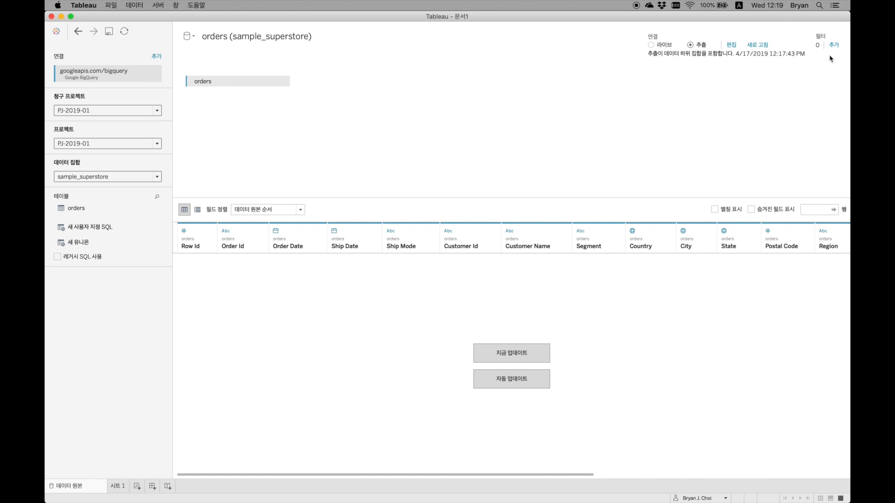
{"action": "left_click", "coordinate": [833, 44]}
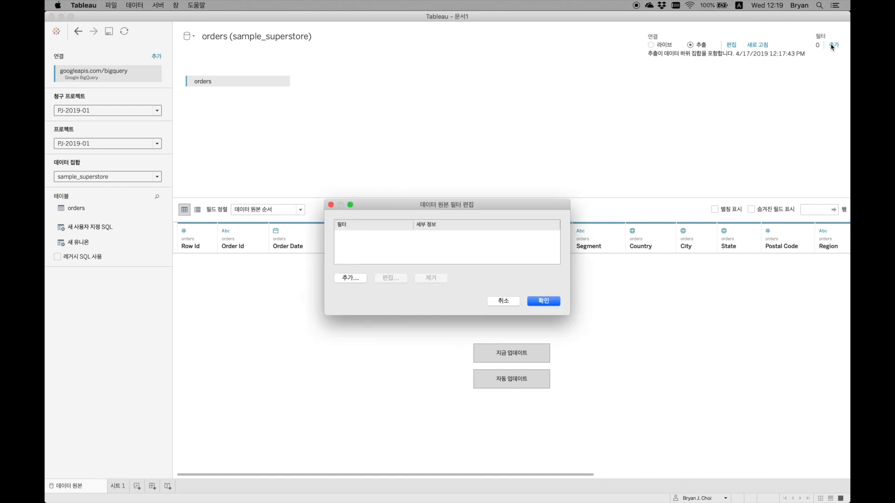
{"action": "left_click", "coordinate": [350, 279]}
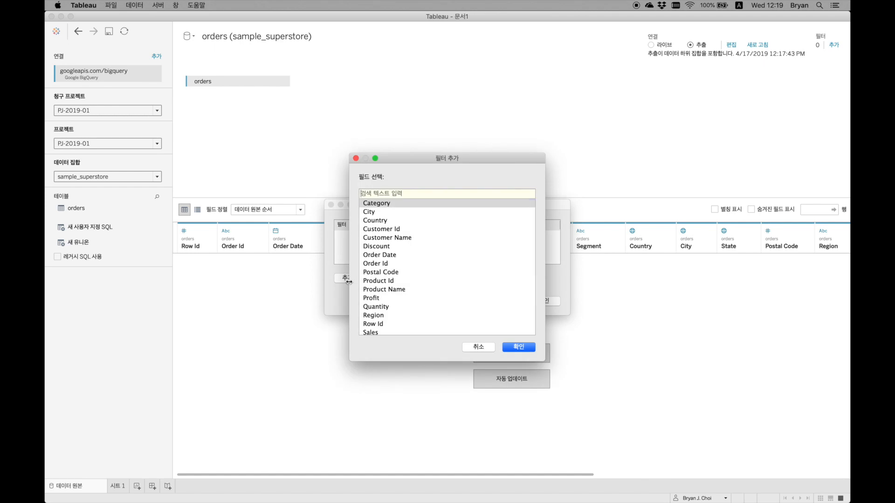
{"action": "left_click", "coordinate": [514, 349]}
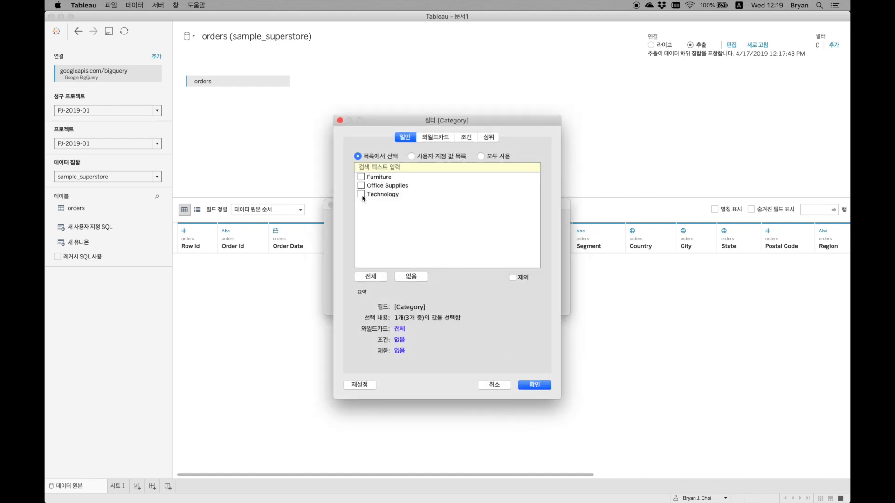
{"action": "left_click", "coordinate": [536, 387]}
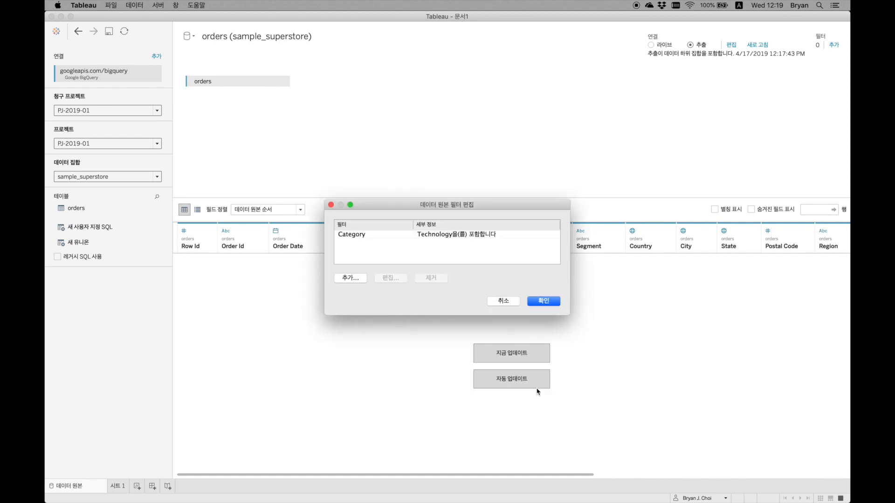
{"action": "left_click", "coordinate": [543, 301]}
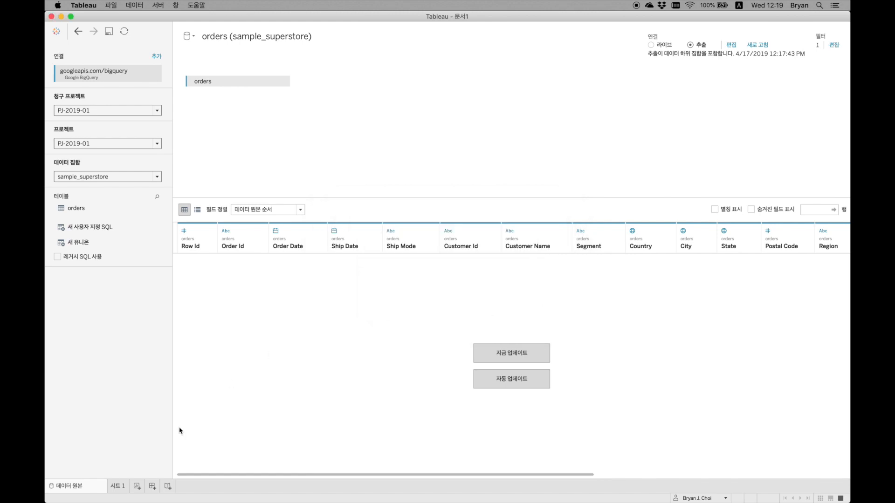
{"action": "left_click", "coordinate": [125, 488]}
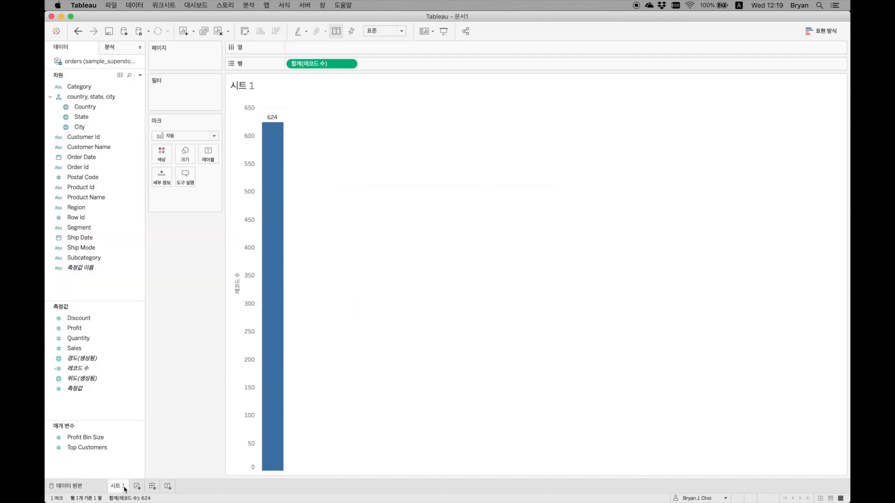
{"action": "mouse_move", "coordinate": [262, 188]}
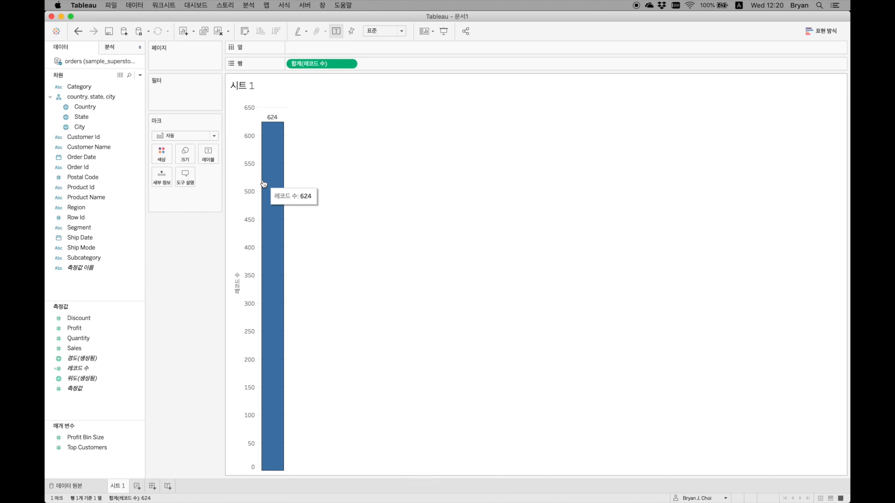
Replace the record count with Sales broken down by Region in columns, and fit the chart to the entire view
{"action": "left_click_drag", "start_coordinate": [75, 348], "coordinate": [312, 68]}
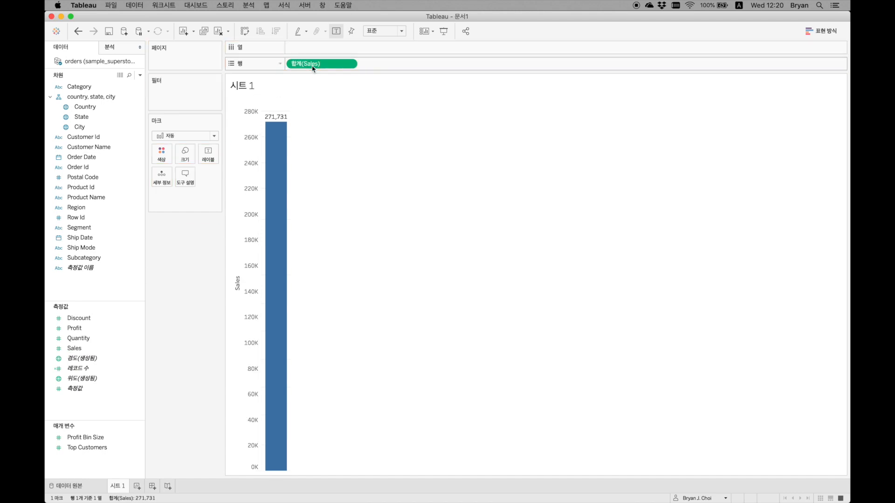
{"action": "left_click_drag", "start_coordinate": [91, 206], "coordinate": [311, 50]}
{"action": "left_click", "coordinate": [384, 31]}
{"action": "left_click", "coordinate": [386, 70]}
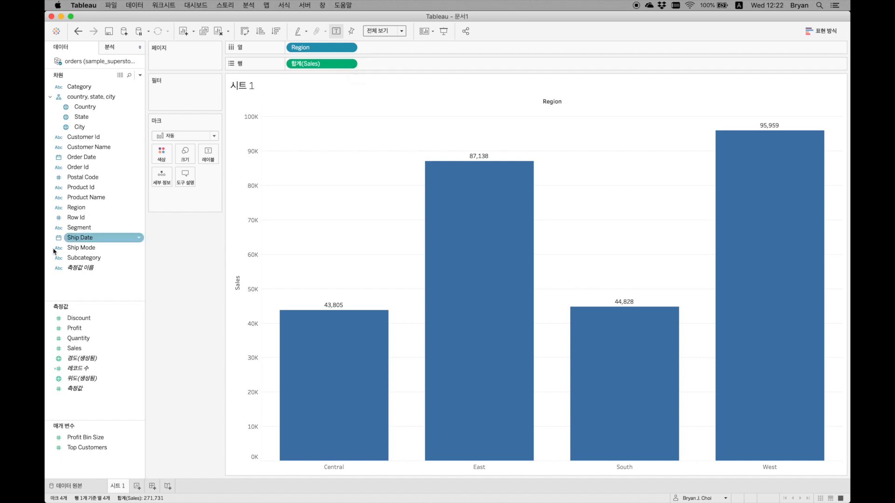
Add Subcategory as a dimension filter on the sheet with all of its values selected
{"action": "left_click_drag", "start_coordinate": [83, 258], "coordinate": [183, 103]}
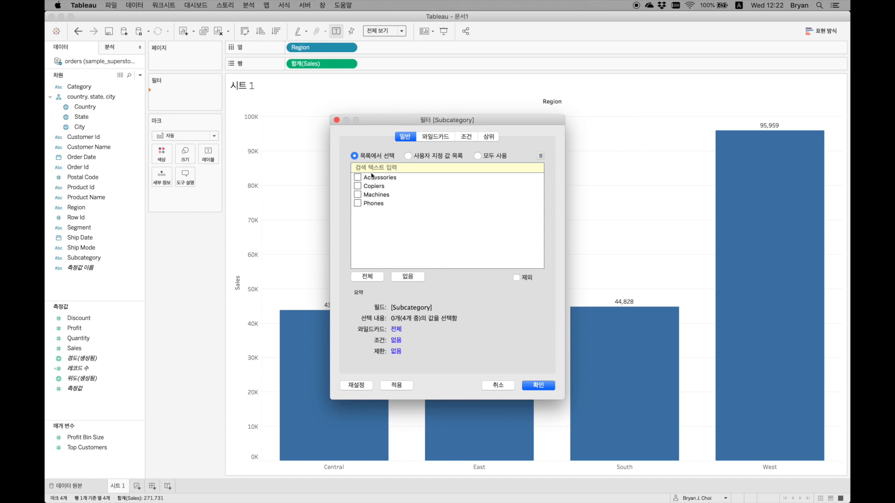
{"action": "left_click", "coordinate": [368, 277]}
{"action": "left_click", "coordinate": [539, 385]}
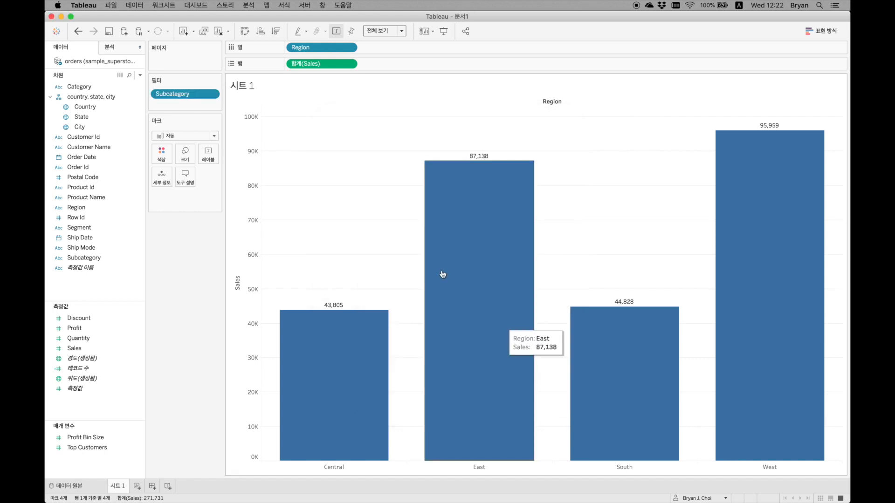
Show the Subcategory filter control beside the chart and exclude Phones and Machines with it
{"action": "right_click", "coordinate": [203, 98]}
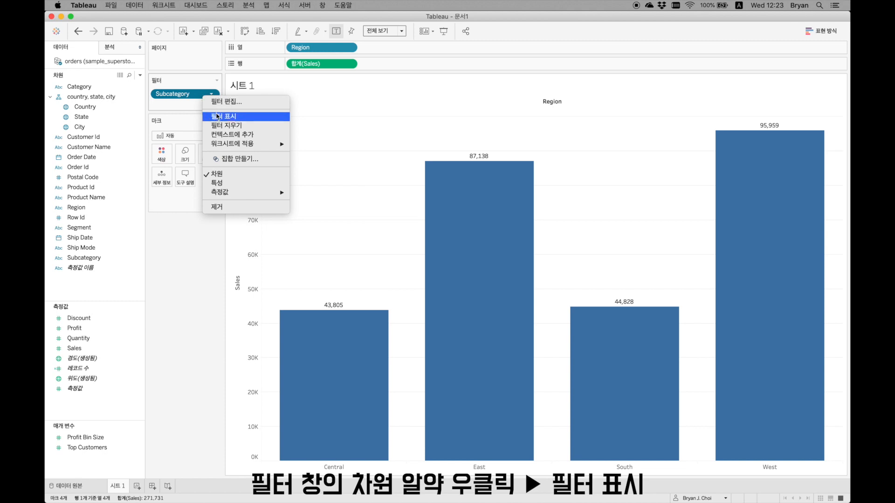
{"action": "left_click", "coordinate": [217, 116]}
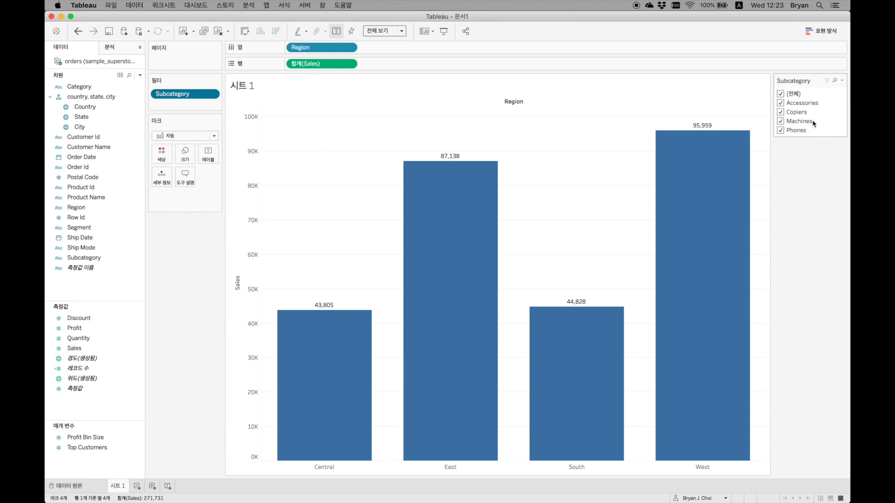
{"action": "left_click", "coordinate": [784, 130]}
{"action": "left_click", "coordinate": [783, 122]}
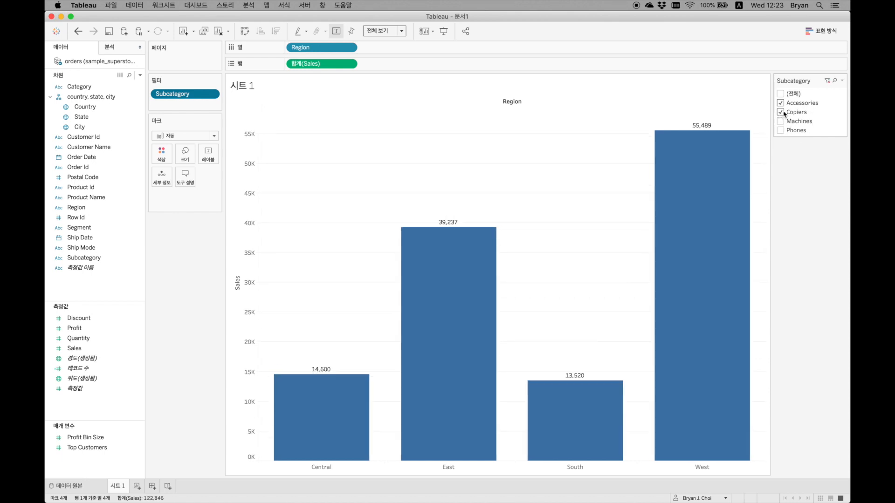
Toggle values in the Subcategory filter control, finishing with Accessories, Machines and Phones included and Copiers excluded
{"action": "left_click", "coordinate": [784, 112]}
{"action": "left_click", "coordinate": [785, 112]}
{"action": "left_click", "coordinate": [784, 122]}
{"action": "left_click", "coordinate": [783, 131]}
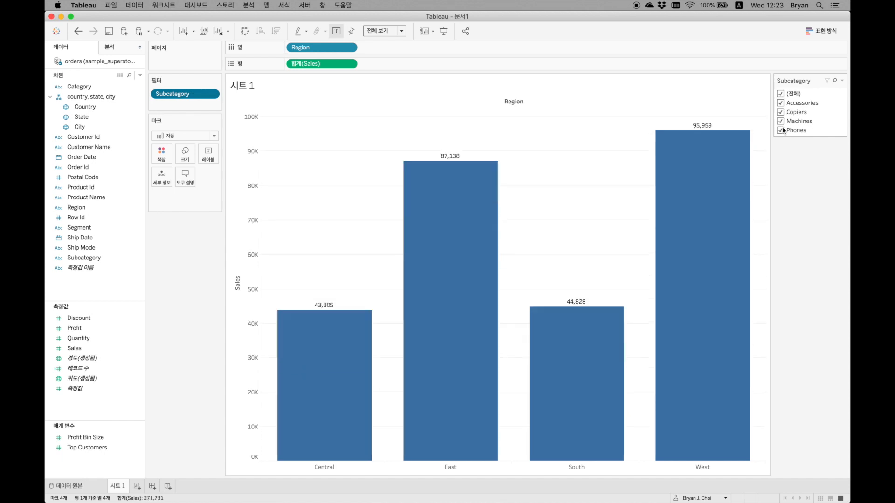
{"action": "left_click", "coordinate": [784, 130]}
{"action": "left_click", "coordinate": [783, 121]}
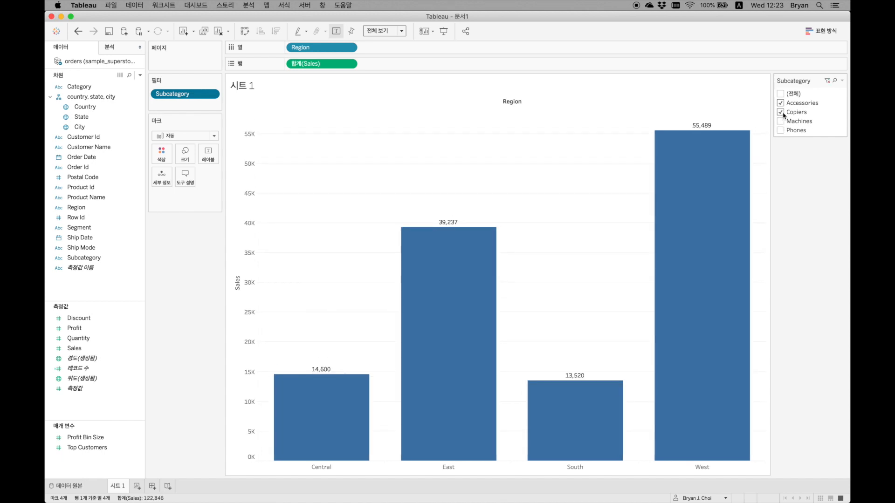
{"action": "left_click", "coordinate": [782, 113]}
{"action": "left_click", "coordinate": [783, 121]}
{"action": "left_click", "coordinate": [781, 131]}
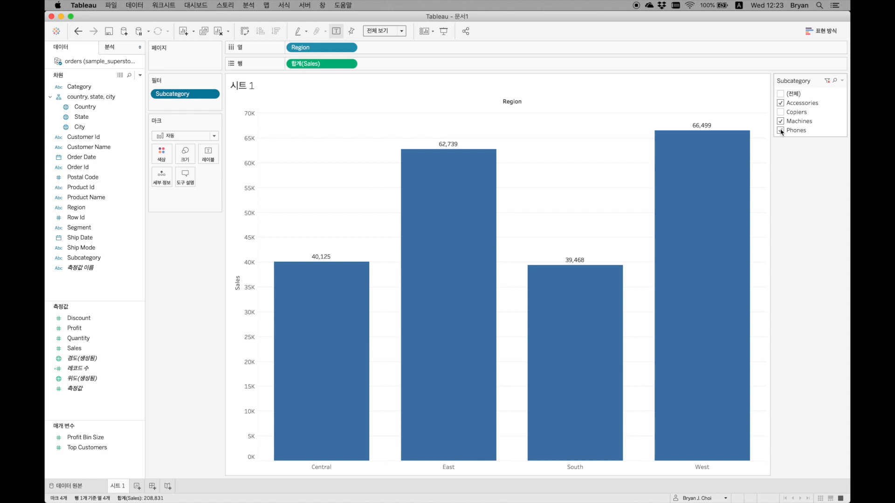
Change the Subcategory filter control to a single value list and switch through the individual subcategories, finishing on Phones
{"action": "left_click", "coordinate": [841, 80]}
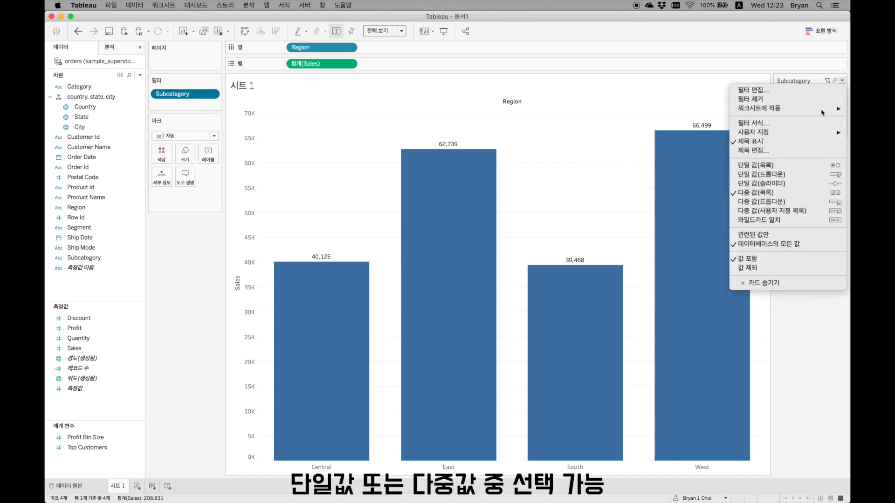
{"action": "left_click", "coordinate": [792, 172]}
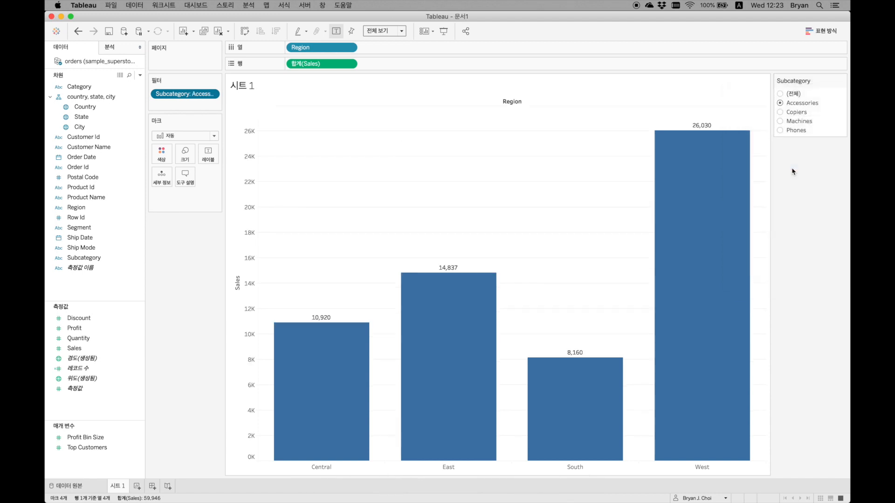
{"action": "left_click", "coordinate": [780, 113]}
{"action": "left_click", "coordinate": [780, 122]}
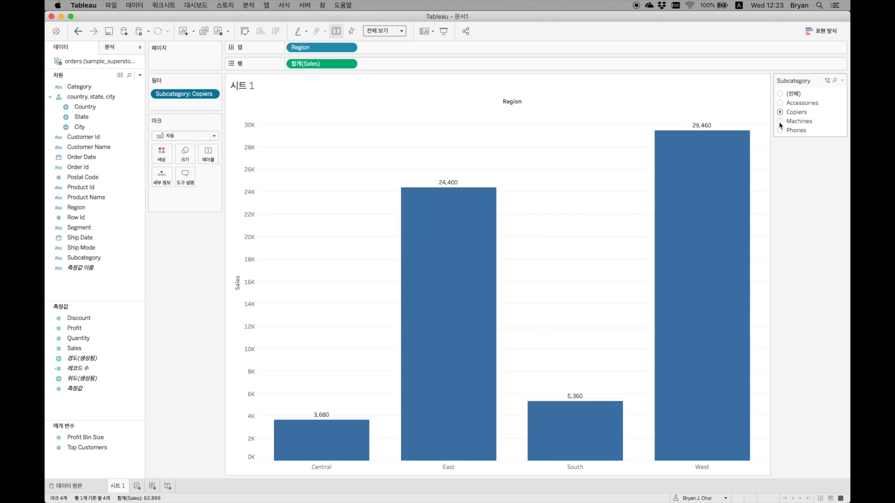
{"action": "left_click", "coordinate": [779, 130]}
{"action": "left_click", "coordinate": [780, 121]}
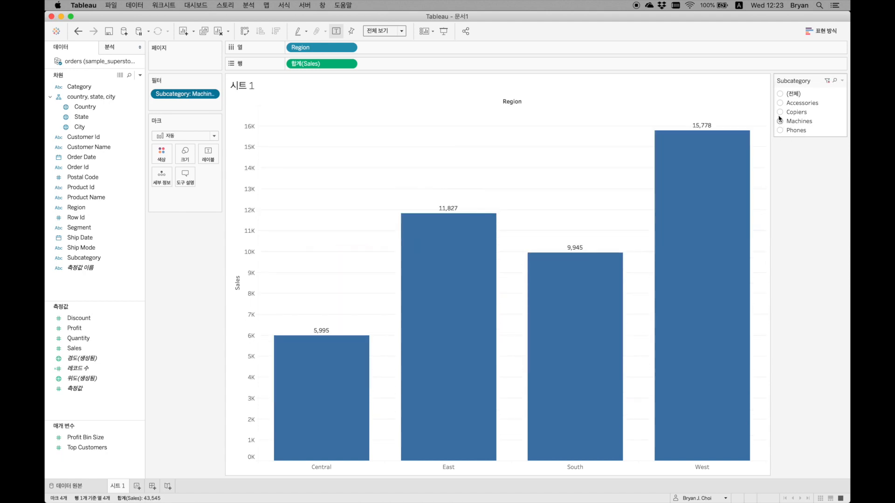
{"action": "left_click", "coordinate": [780, 112]}
{"action": "left_click", "coordinate": [779, 104]}
{"action": "left_click", "coordinate": [779, 112]}
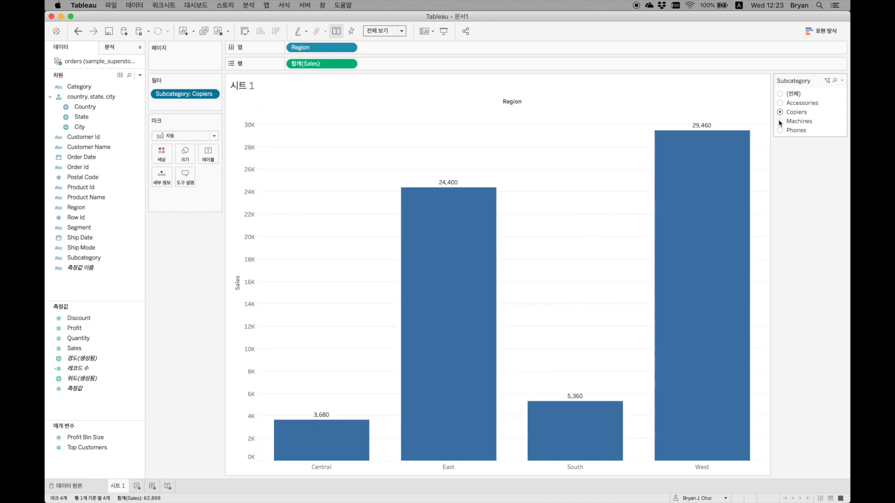
{"action": "left_click", "coordinate": [780, 121]}
{"action": "left_click", "coordinate": [780, 130]}
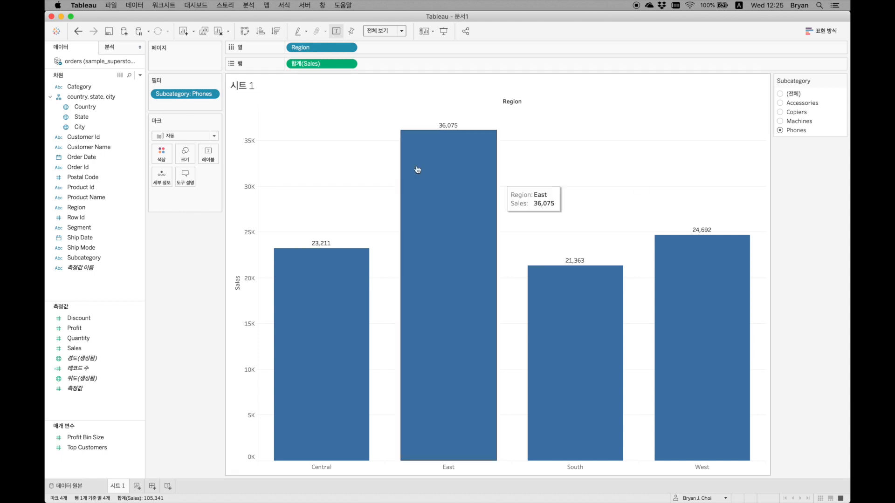
{"action": "left_click", "coordinate": [111, 137]}
{"action": "left_click", "coordinate": [96, 210]}
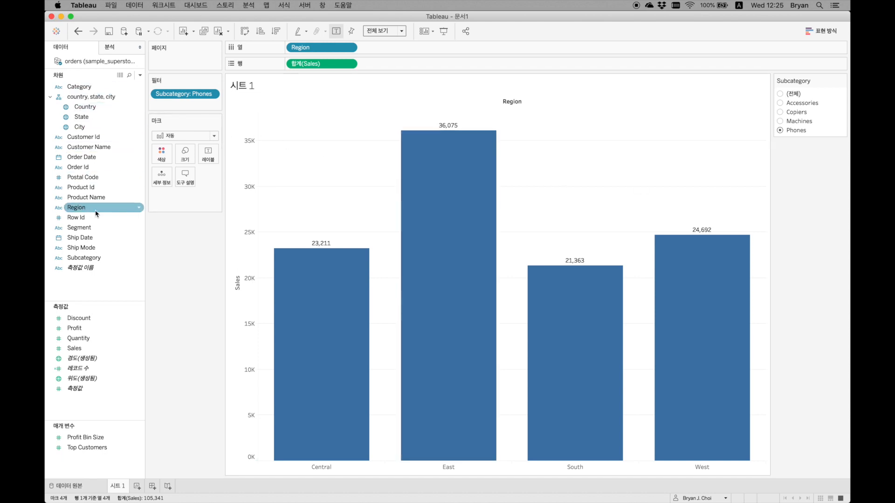
{"action": "right_click", "coordinate": [175, 99]}
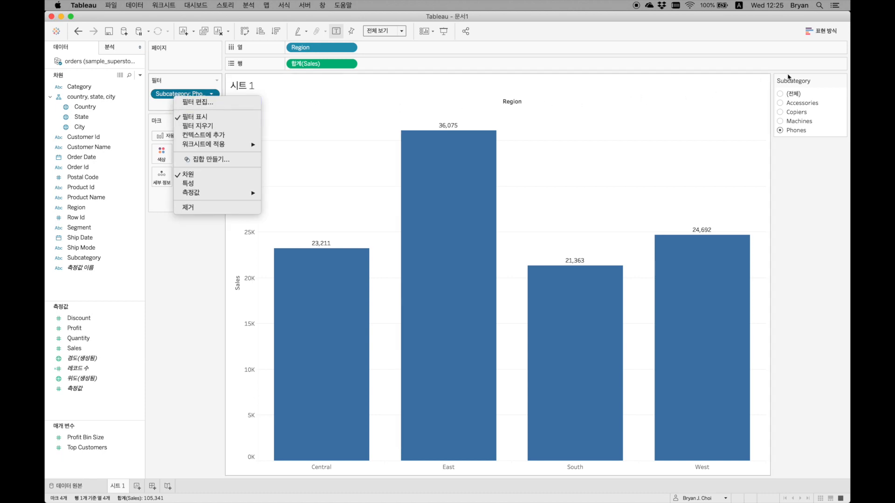
{"action": "left_click", "coordinate": [804, 82]}
Change the Subcategory filter control to a multiple values dropdown and include Accessories, Copiers, Machines and Phones
{"action": "left_click", "coordinate": [782, 103]}
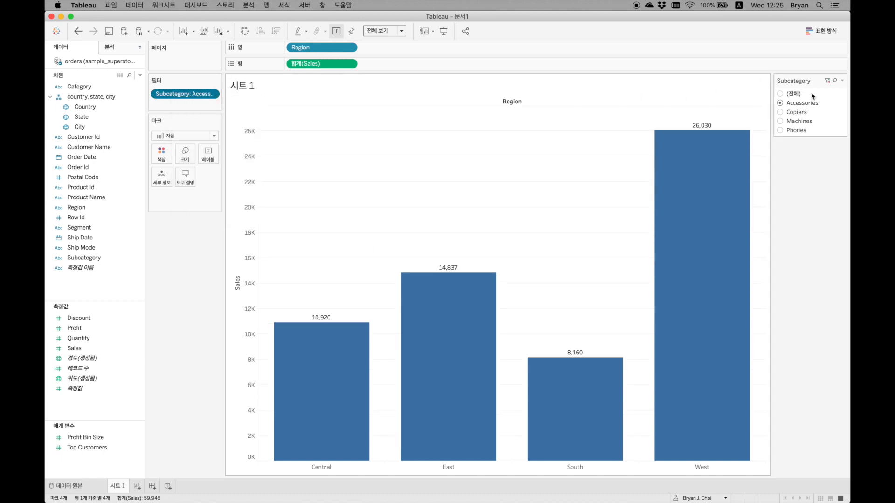
{"action": "left_click", "coordinate": [841, 80]}
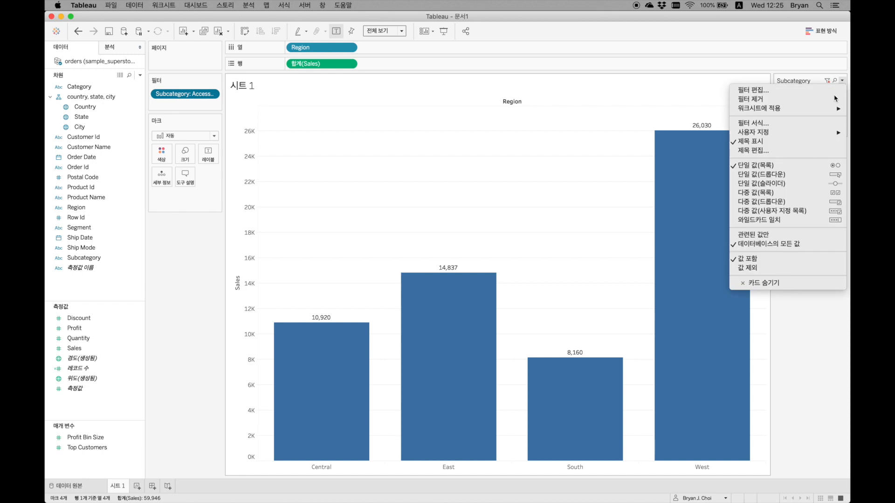
{"action": "left_click", "coordinate": [799, 202]}
{"action": "left_click", "coordinate": [804, 95]}
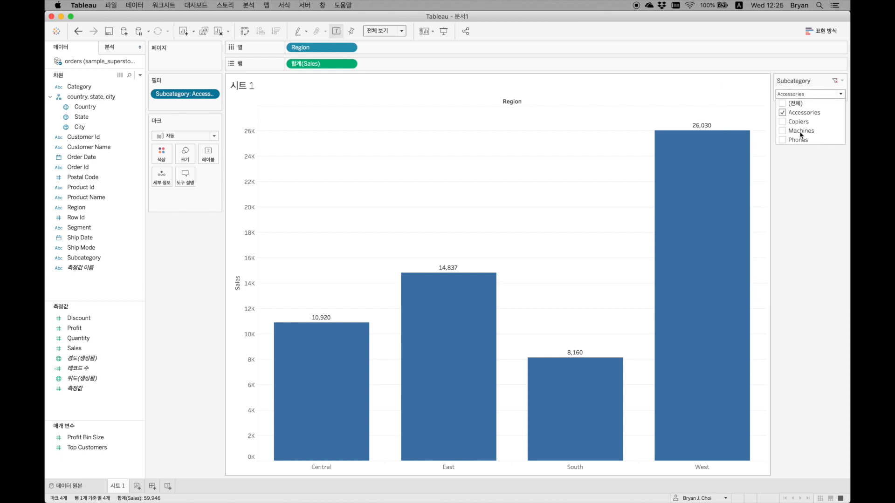
{"action": "left_click", "coordinate": [782, 121]}
{"action": "left_click", "coordinate": [782, 130]}
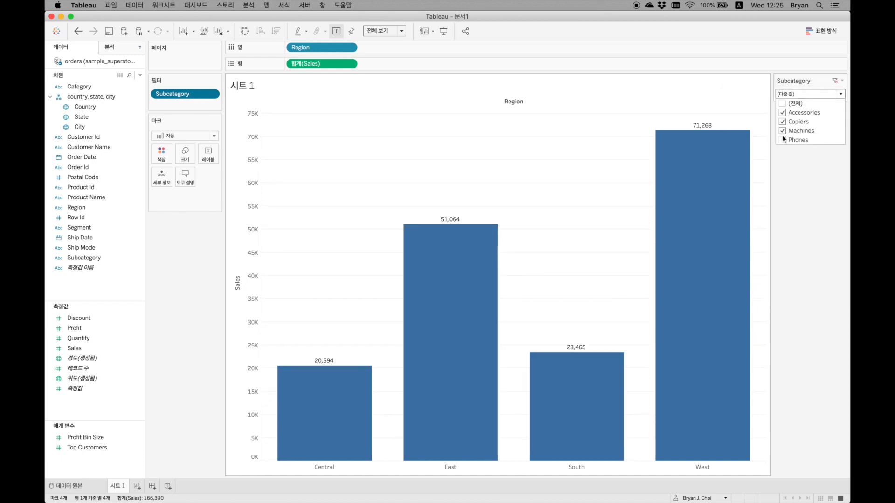
{"action": "left_click", "coordinate": [782, 140]}
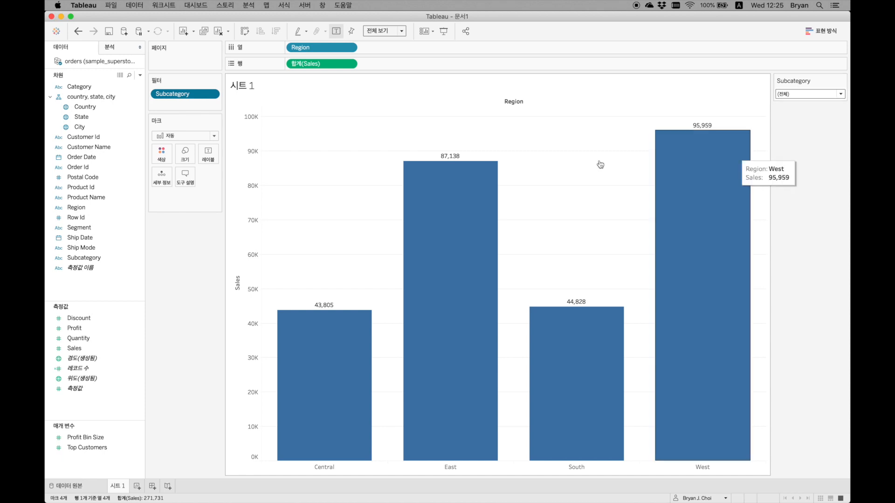
Remove the Subcategory filter from the sheet and start a Sales measure filter aggregated by sum (합계)
{"action": "left_click_drag", "start_coordinate": [167, 95], "coordinate": [164, 283]}
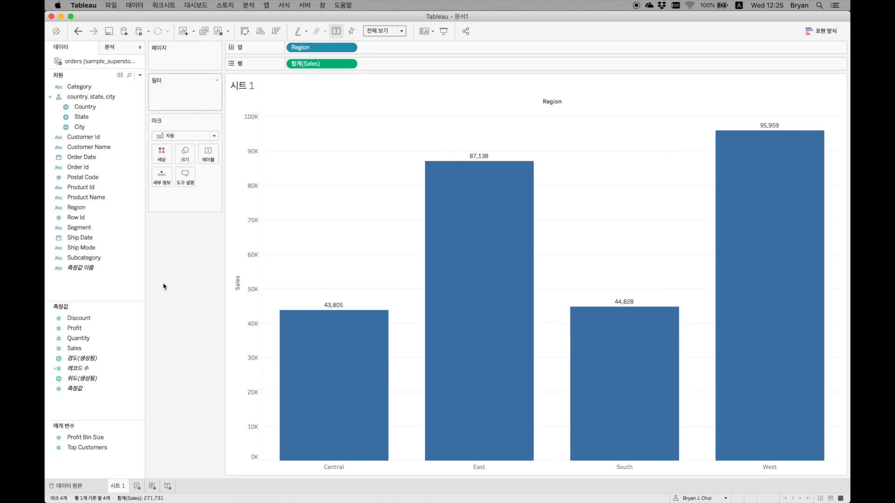
{"action": "left_click", "coordinate": [93, 228]}
{"action": "left_click", "coordinate": [113, 349]}
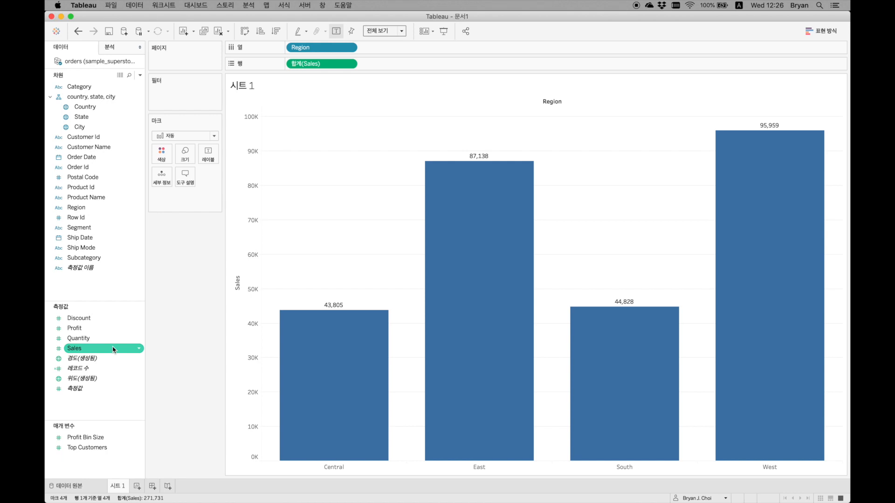
{"action": "left_click_drag", "start_coordinate": [113, 349], "coordinate": [185, 97]}
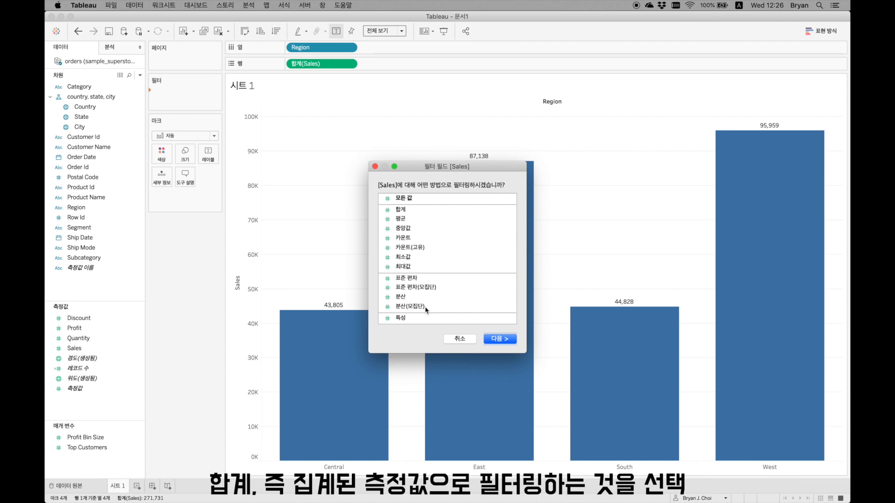
{"action": "left_click", "coordinate": [410, 211]}
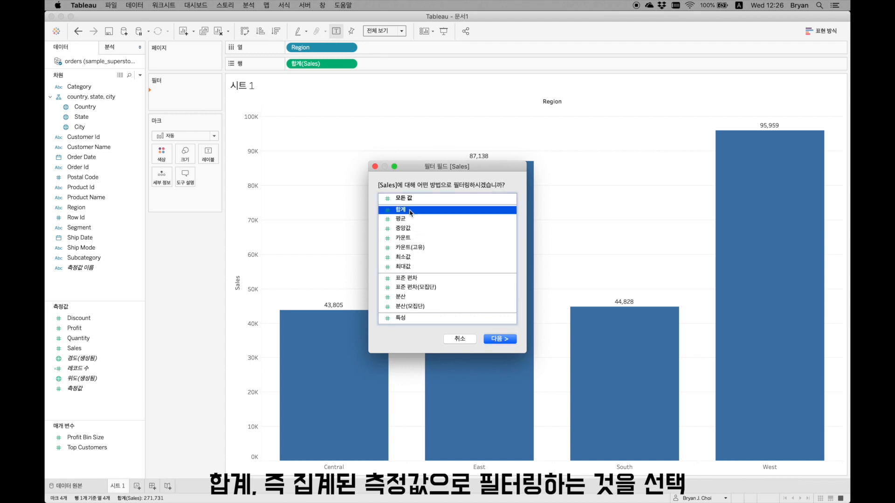
{"action": "left_click", "coordinate": [487, 339]}
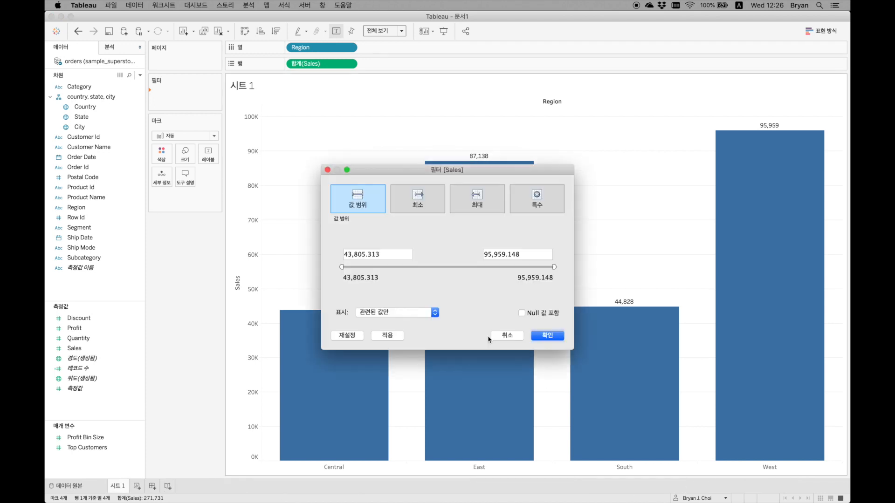
Apply a range minimum of 44,045 to the summed Sales filter, then restore the minimum to 43,805.313
{"action": "left_click_drag", "start_coordinate": [409, 172], "coordinate": [247, 102]}
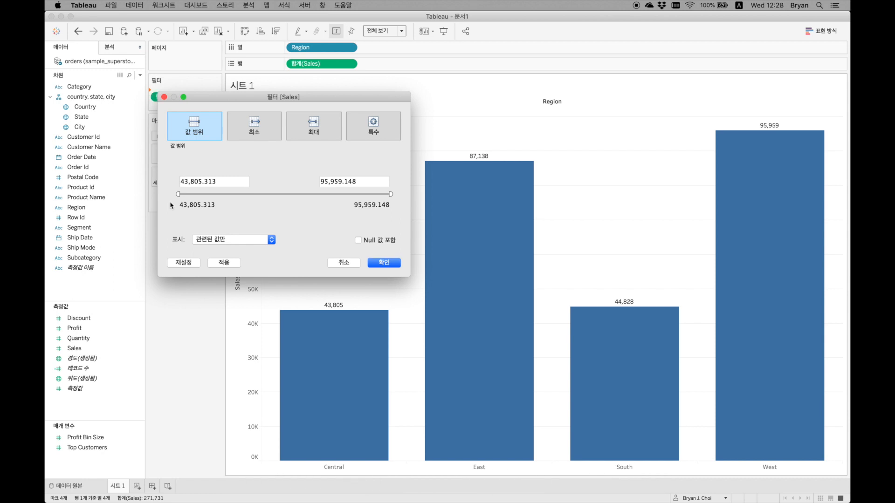
{"action": "left_click_drag", "start_coordinate": [177, 195], "coordinate": [178, 195]}
{"action": "left_click", "coordinate": [210, 264]}
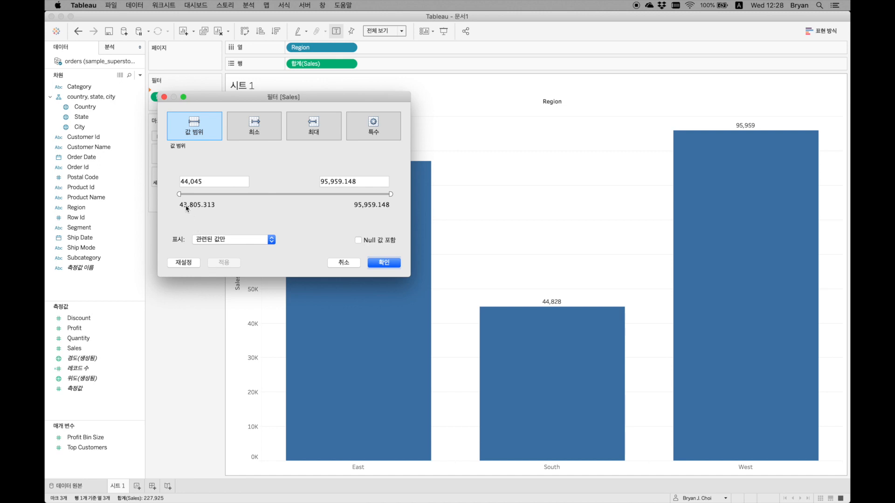
{"action": "left_click", "coordinate": [182, 201]}
{"action": "left_click", "coordinate": [213, 262]}
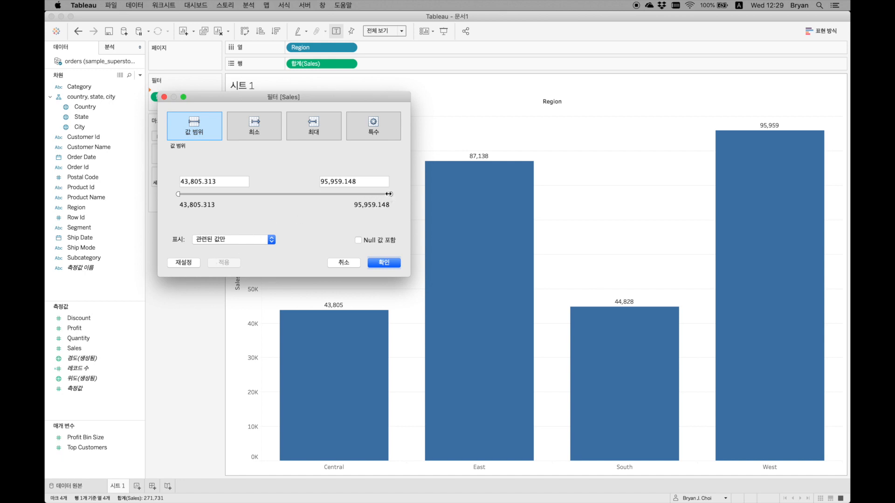
Apply a range maximum of 95,600 to the summed Sales filter, then restore it to 95,959.148 and accept the filter
{"action": "left_click_drag", "start_coordinate": [390, 194], "coordinate": [389, 194]}
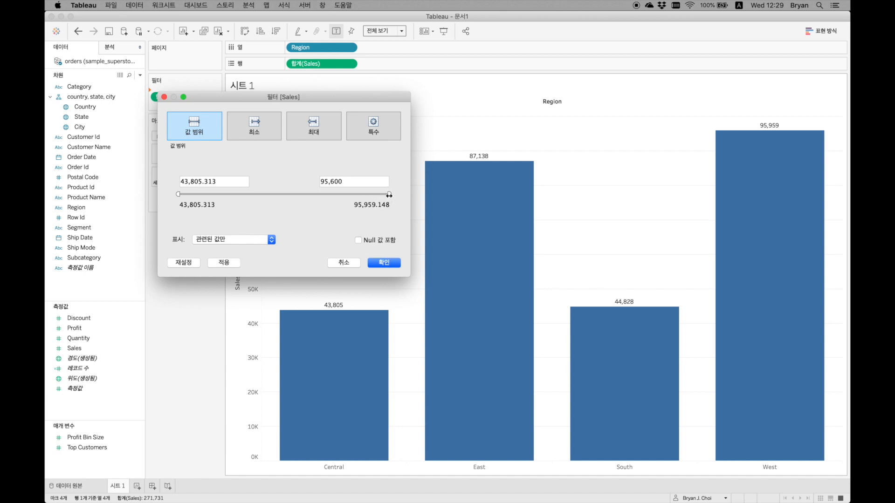
{"action": "left_click", "coordinate": [233, 265]}
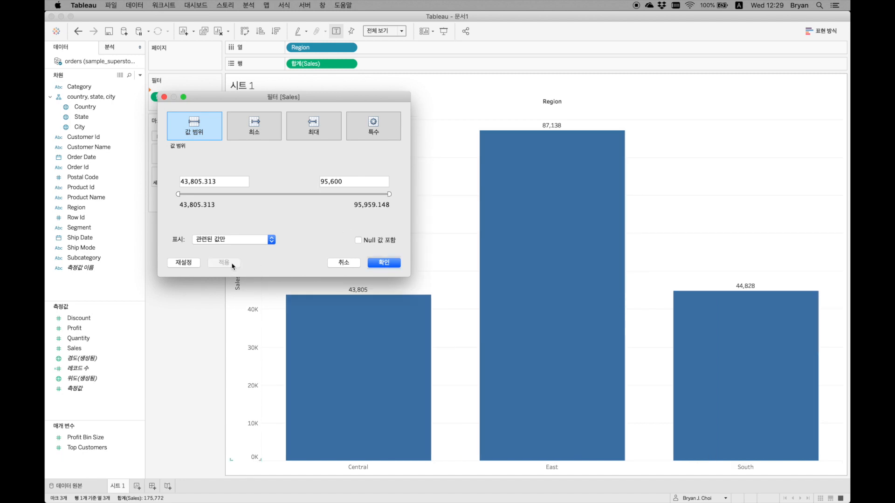
{"action": "left_click_drag", "start_coordinate": [388, 194], "coordinate": [391, 194]}
{"action": "left_click", "coordinate": [241, 264]}
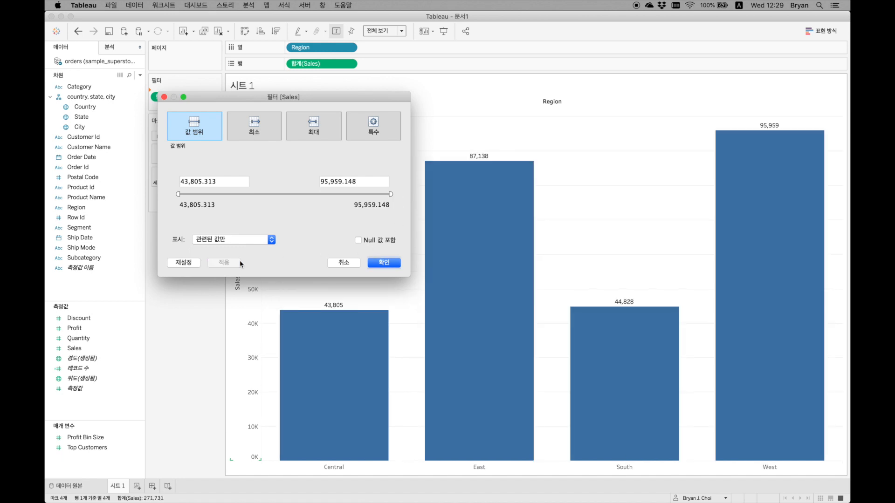
{"action": "left_click", "coordinate": [376, 265]}
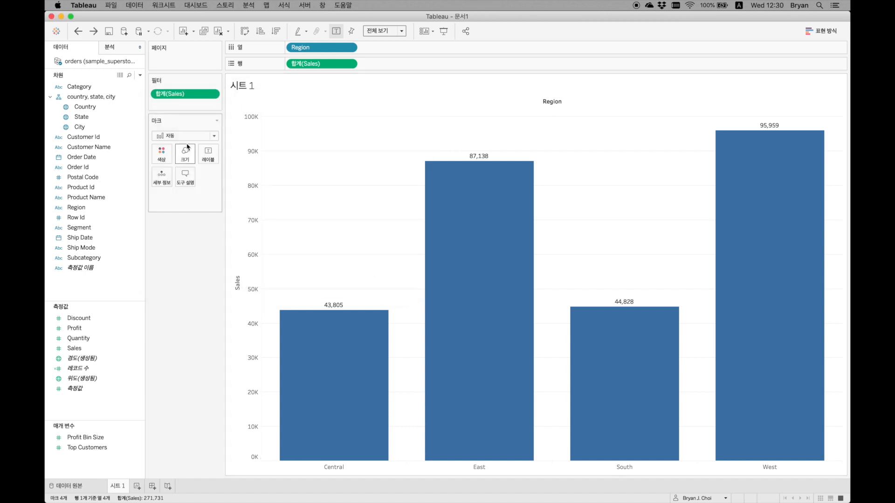
Remove the summed Sales filter and start a new Sales filter that works on all values (모든 값)
{"action": "left_click_drag", "start_coordinate": [185, 95], "coordinate": [186, 291]}
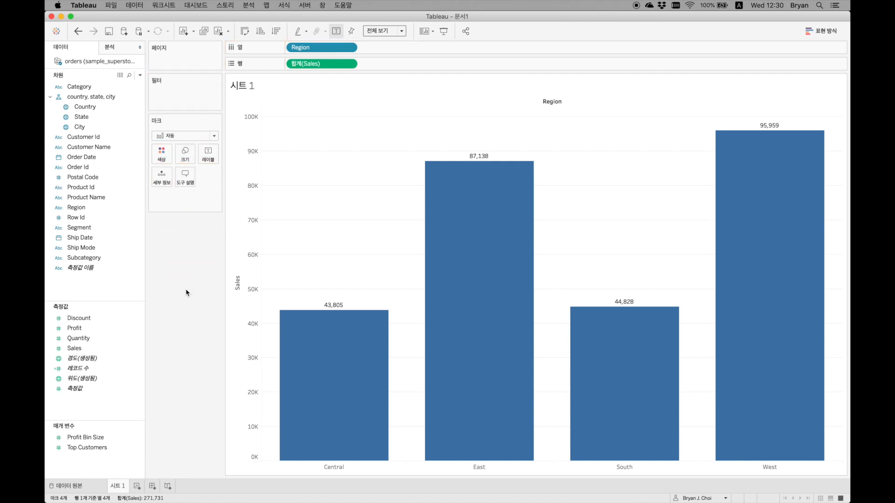
{"action": "left_click_drag", "start_coordinate": [74, 348], "coordinate": [173, 99]}
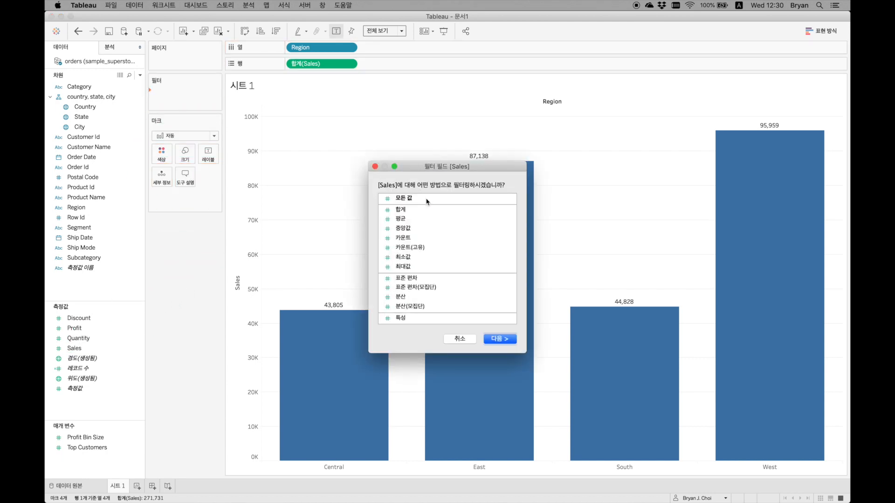
{"action": "left_click", "coordinate": [413, 213]}
{"action": "left_click", "coordinate": [410, 221]}
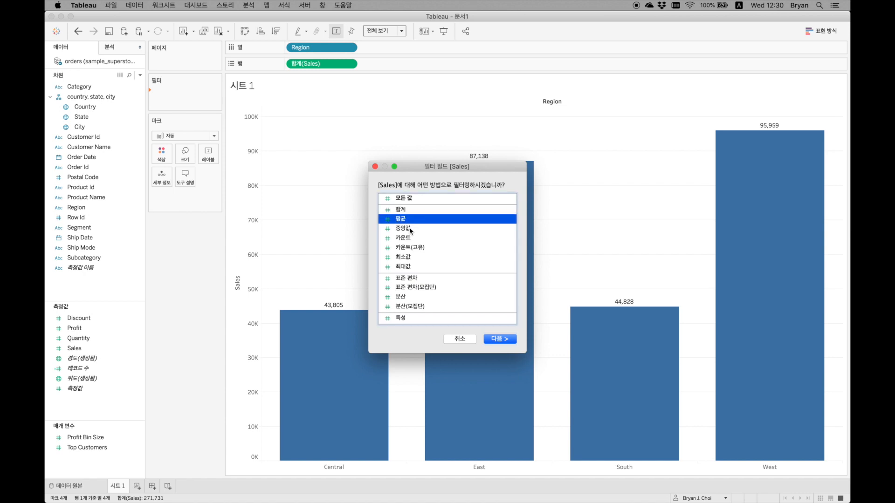
{"action": "left_click", "coordinate": [411, 230]}
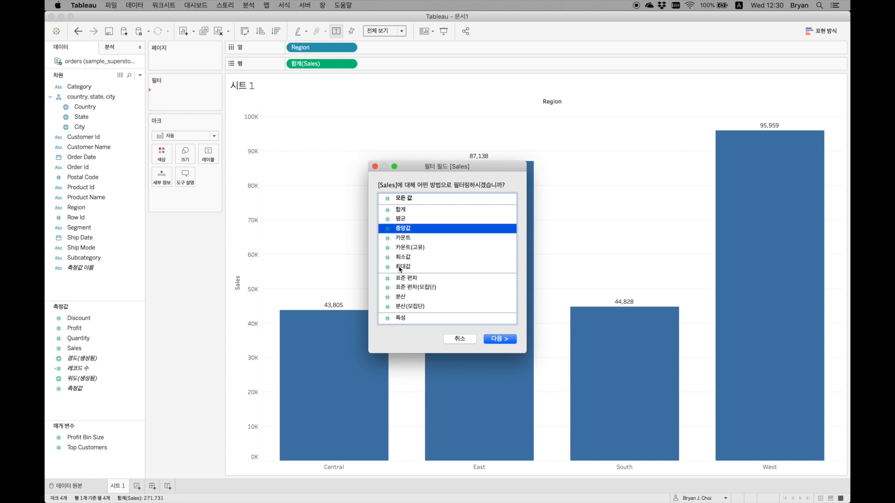
{"action": "left_click", "coordinate": [405, 199]}
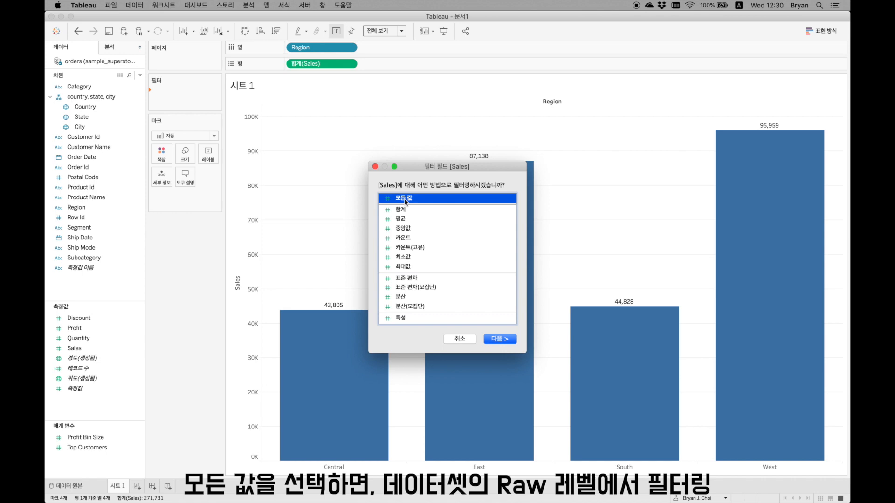
{"action": "left_click", "coordinate": [498, 341]}
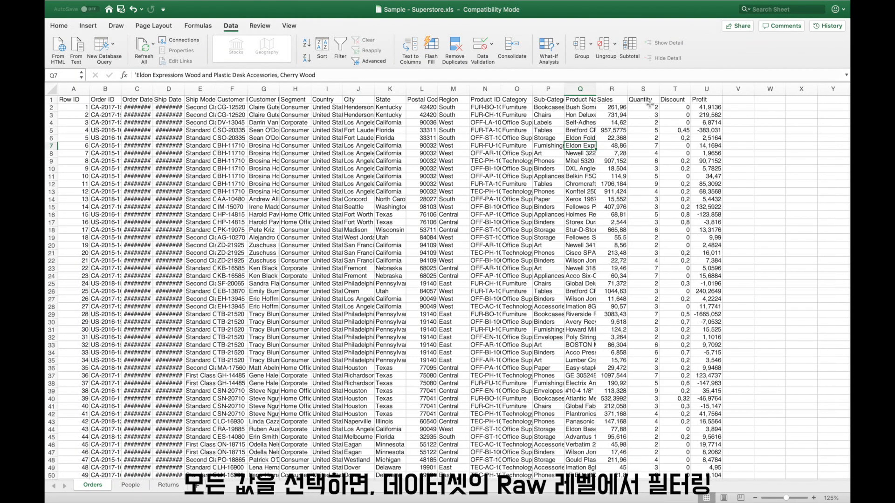
Select the Sales column on the Orders sheet of the Superstore workbook to examine its row-level values
{"action": "left_click", "coordinate": [611, 89]}
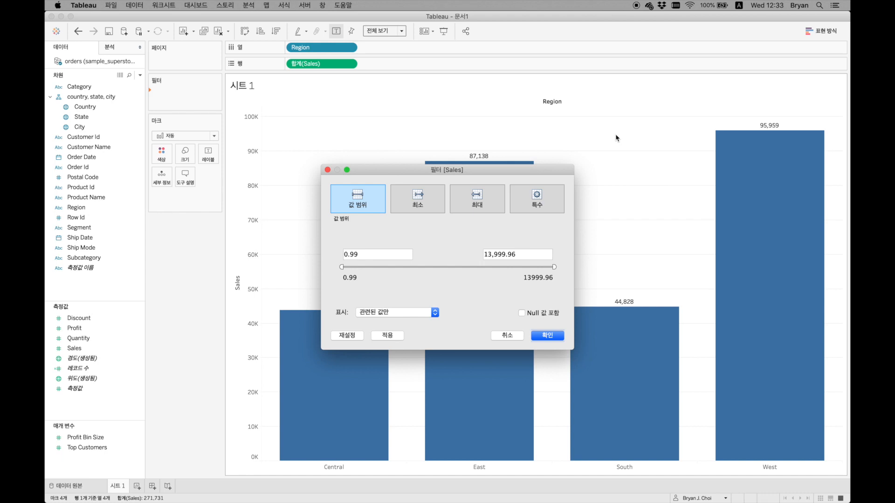
Limit the all-values Sales filter to the range 643 to 13,261, apply it to the chart and accept the filter
{"action": "left_click_drag", "start_coordinate": [341, 267], "coordinate": [351, 267]}
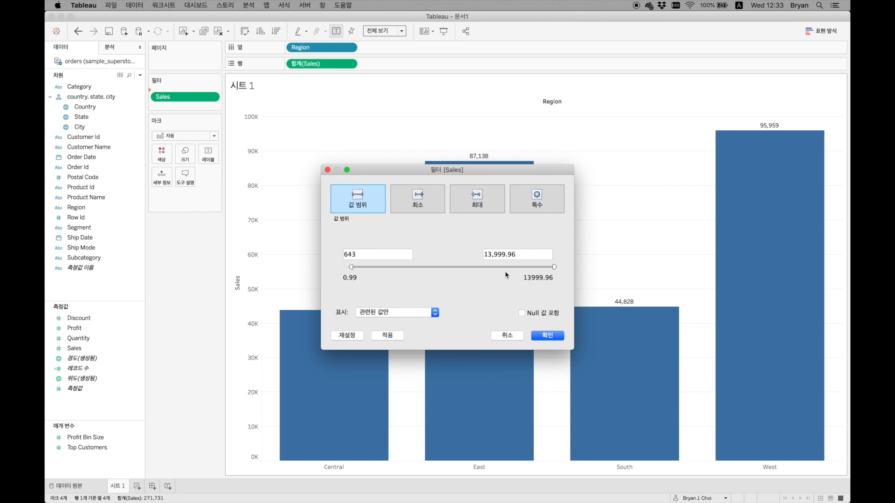
{"action": "left_click_drag", "start_coordinate": [554, 267], "coordinate": [542, 267]}
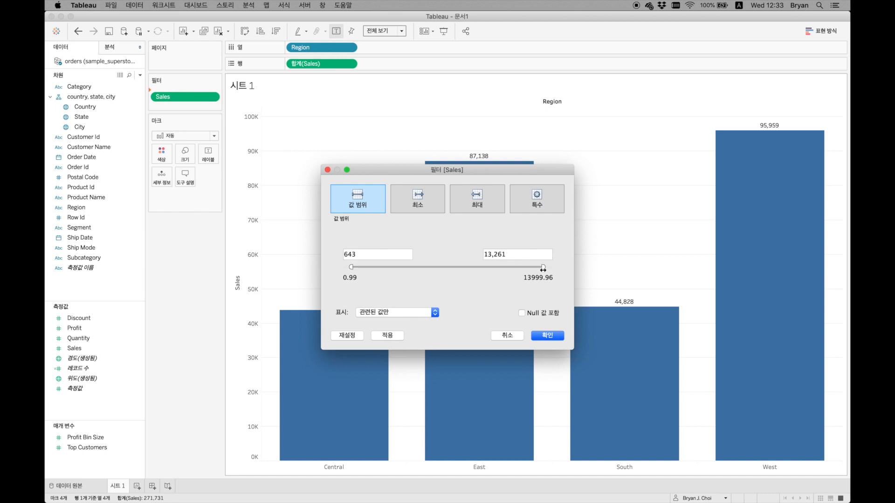
{"action": "left_click", "coordinate": [384, 336]}
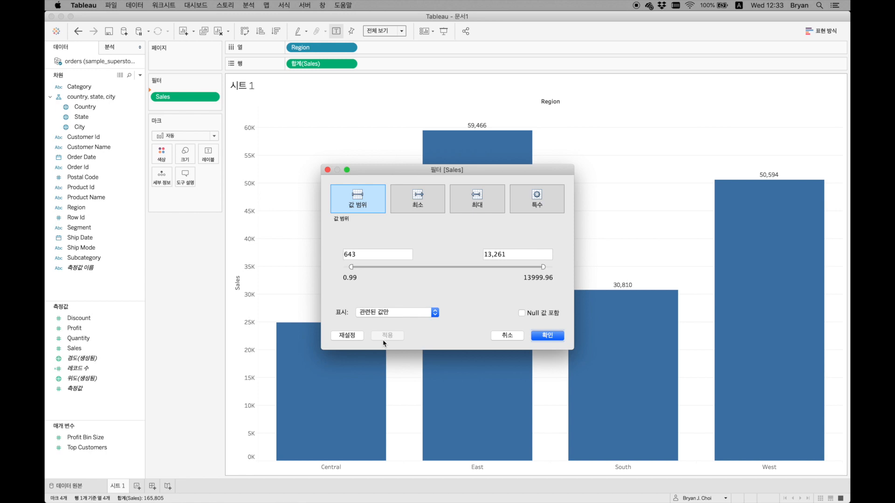
{"action": "left_click", "coordinate": [547, 335]}
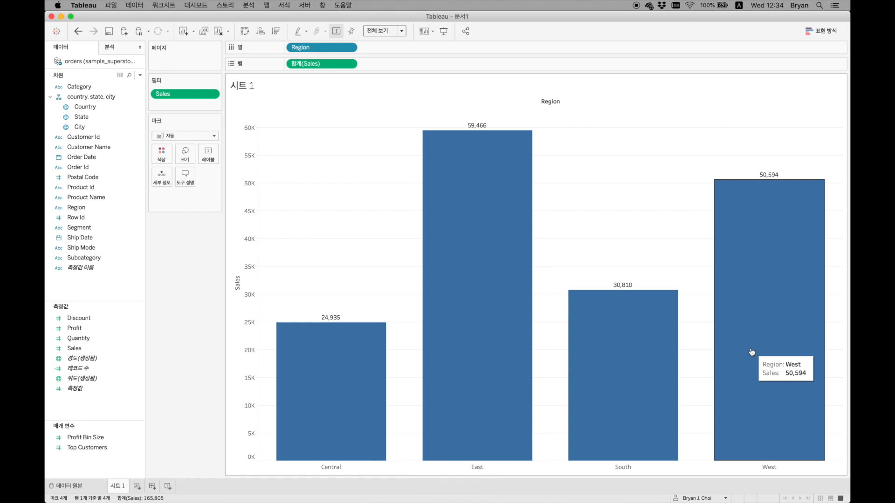
Remove the Sales filter and colour the region bars by Subcategory
{"action": "left_click_drag", "start_coordinate": [186, 98], "coordinate": [164, 288]}
{"action": "left_click_drag", "start_coordinate": [78, 258], "coordinate": [167, 163]}
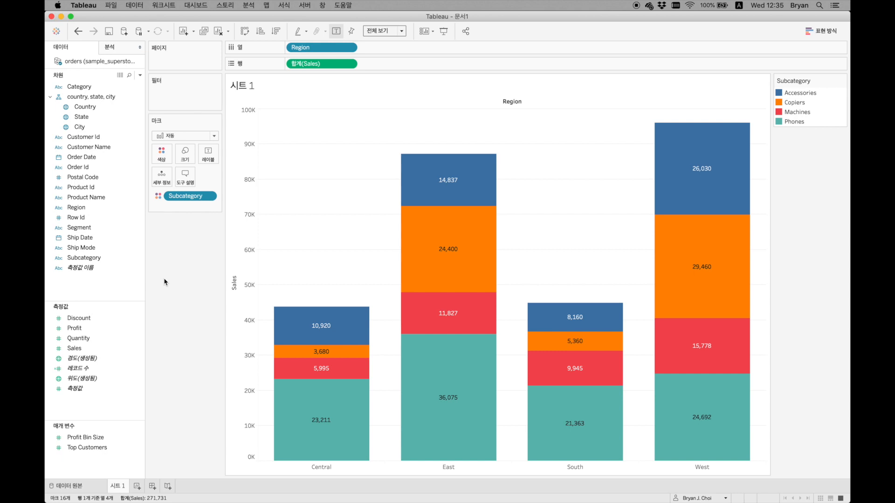
Show a filter for the Subcategory dimension directly from the data fields and exclude Accessories in it
{"action": "mouse_move", "coordinate": [86, 258]}
{"action": "left_mouse_down"}
{"action": "mouse_move", "coordinate": [178, 100]}
{"action": "mouse_move", "coordinate": [79, 262]}
{"action": "left_mouse_up"}
{"action": "right_click", "coordinate": [80, 261]}
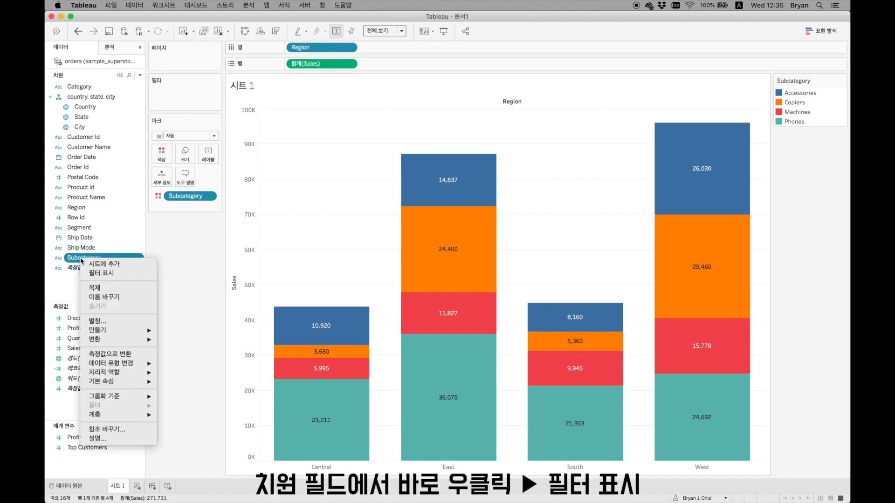
{"action": "left_click", "coordinate": [103, 274]}
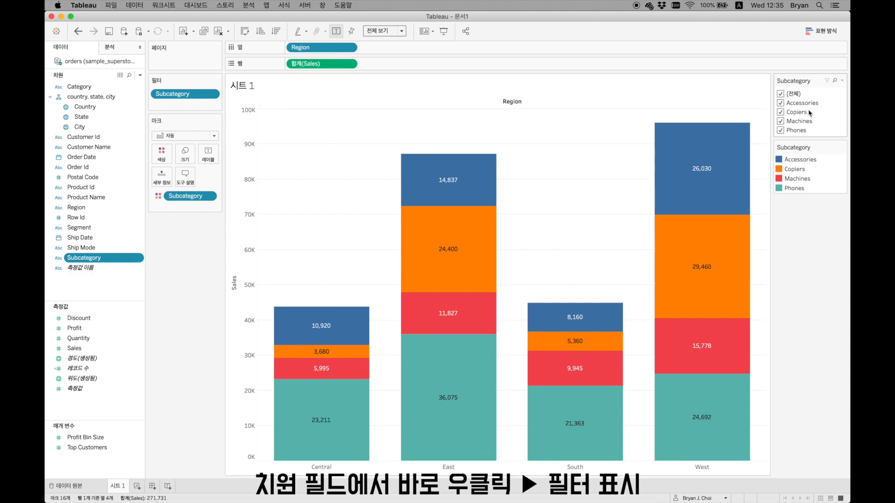
{"action": "left_click", "coordinate": [780, 103]}
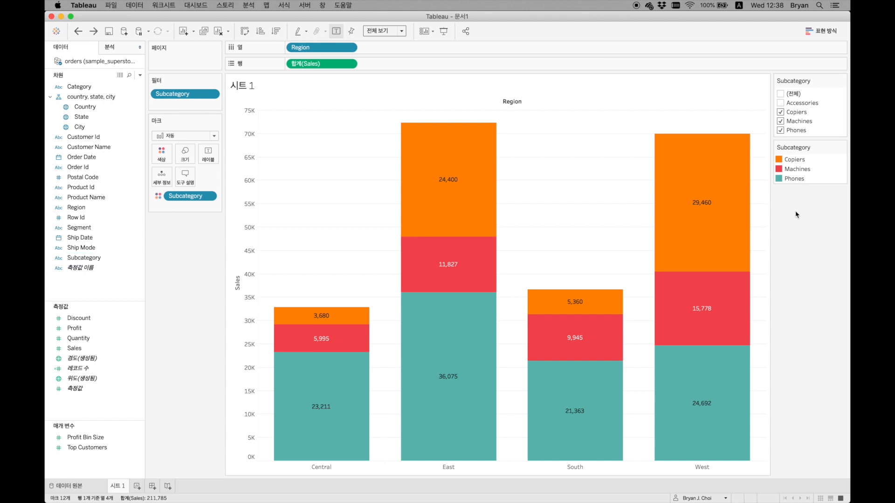
Remove the Subcategory filter and apply the percent of total (구성 비율) quick table calculation to the summed Sales
{"action": "left_click_drag", "start_coordinate": [172, 93], "coordinate": [177, 252]}
{"action": "right_click", "coordinate": [315, 64]}
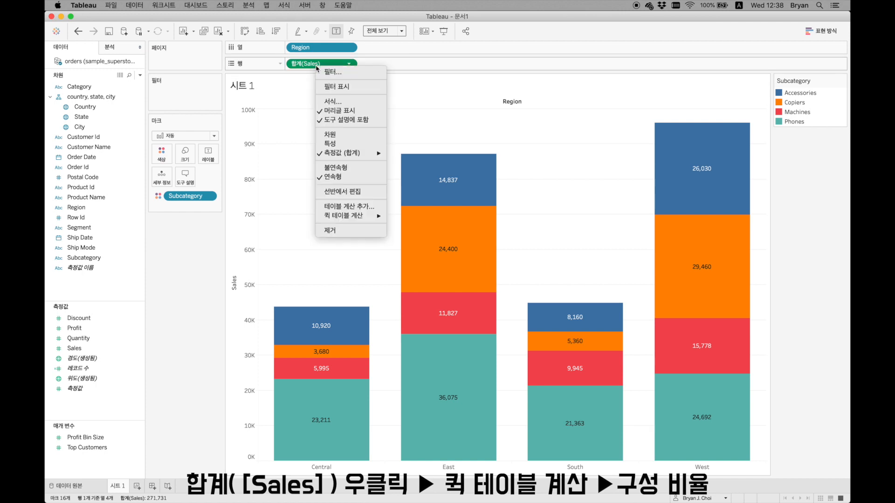
{"action": "mouse_move", "coordinate": [359, 215]}
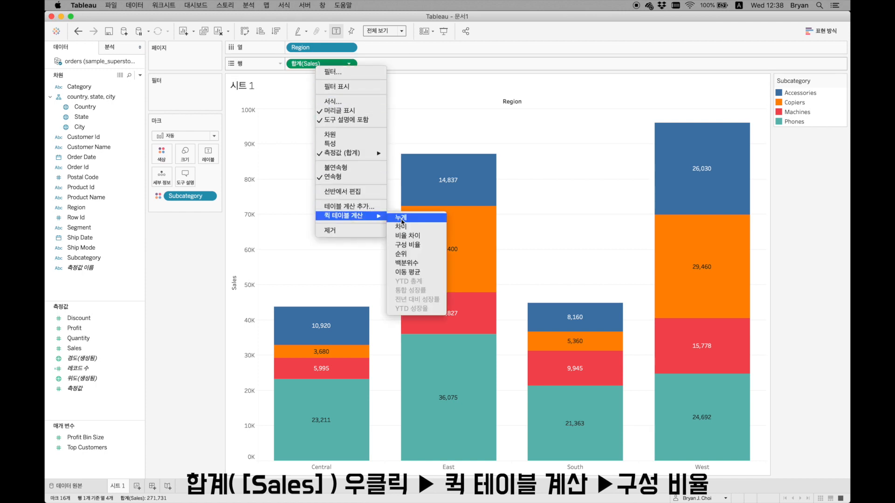
{"action": "left_click", "coordinate": [406, 248]}
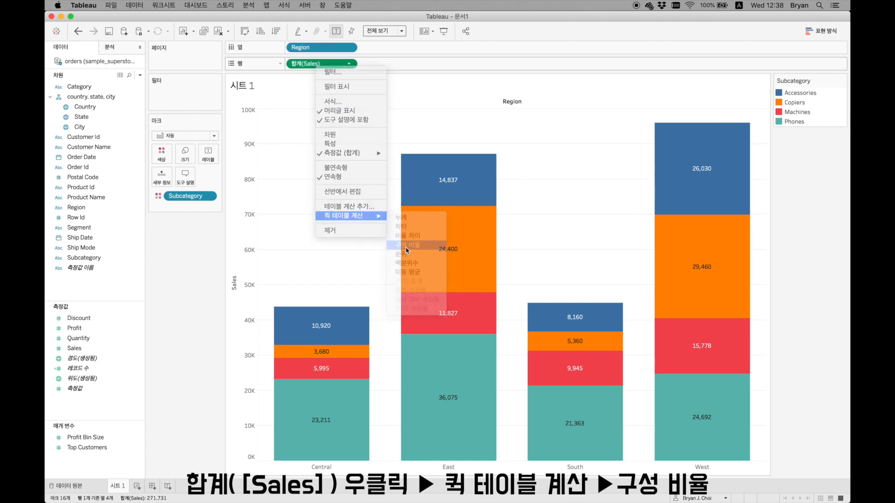
Edit the Sales table calculation to compute by specific dimensions (특정 차원), with Region unchecked and only Subcategory included
{"action": "right_click", "coordinate": [312, 66]}
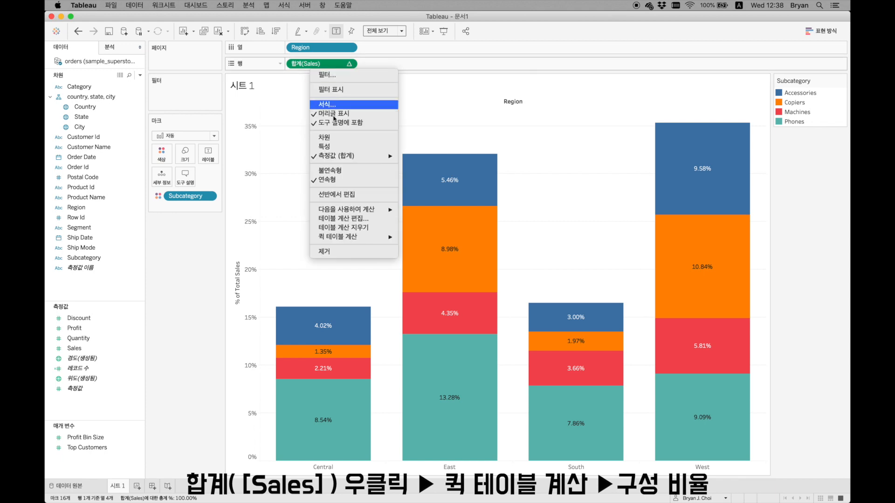
{"action": "left_click", "coordinate": [362, 220]}
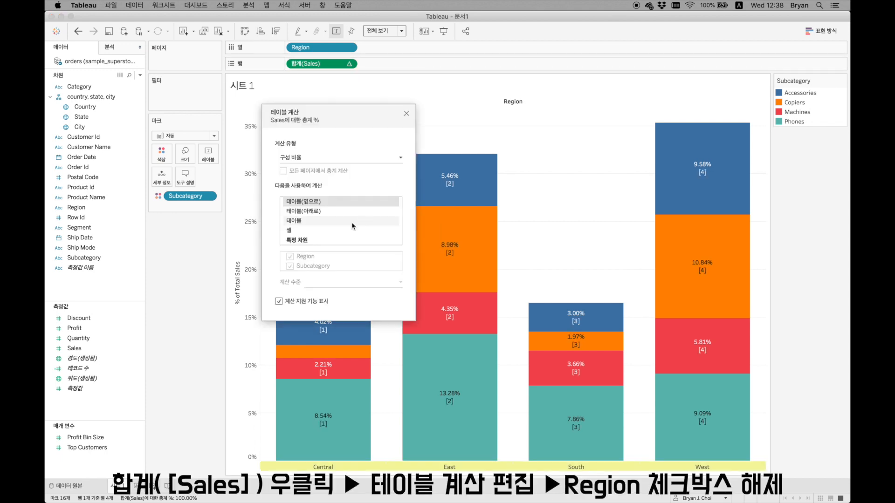
{"action": "left_click", "coordinate": [313, 240]}
{"action": "left_click", "coordinate": [301, 255]}
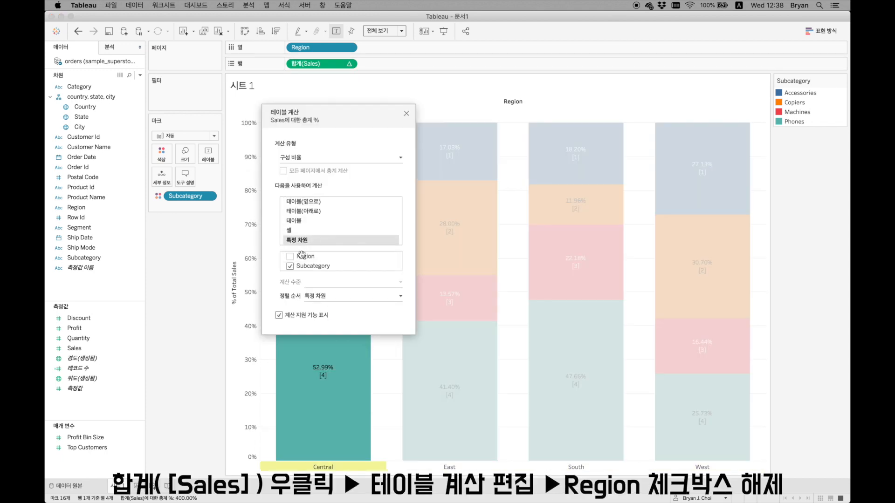
{"action": "left_click", "coordinate": [406, 114]}
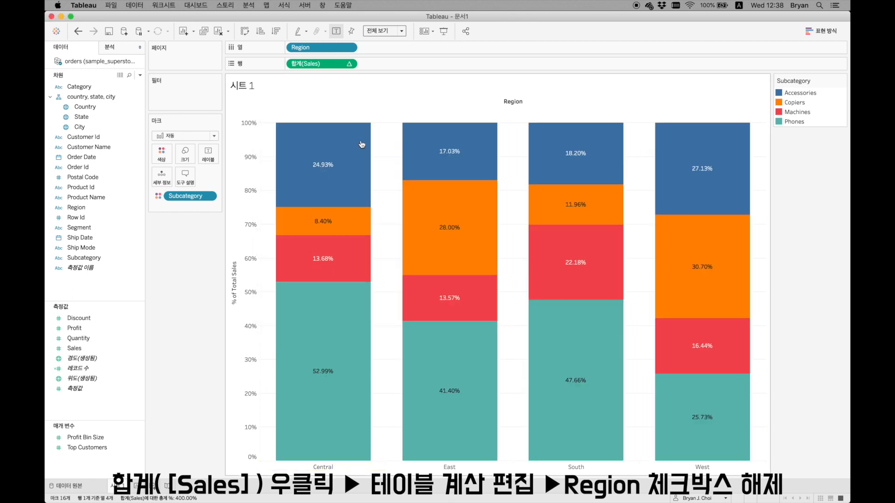
{"action": "mouse_move", "coordinate": [305, 374]}
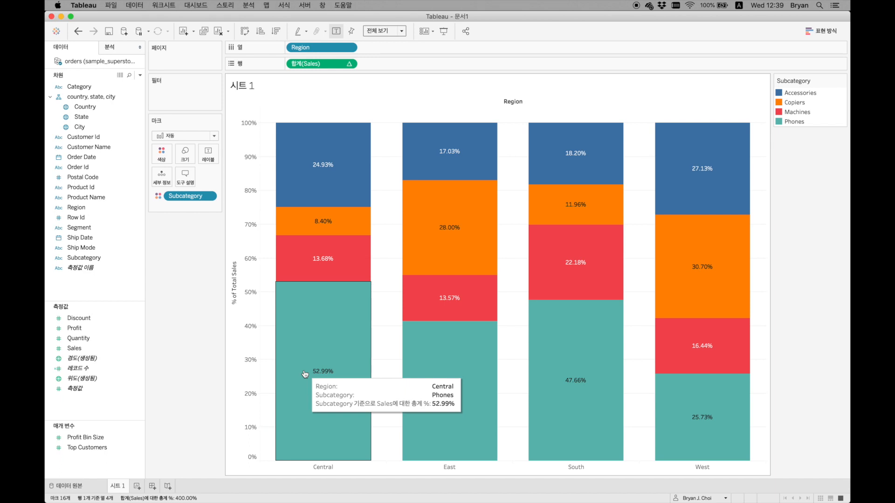
Add a Subcategory dimension filter that leaves out Accessories and accept it
{"action": "left_click_drag", "start_coordinate": [81, 258], "coordinate": [170, 108]}
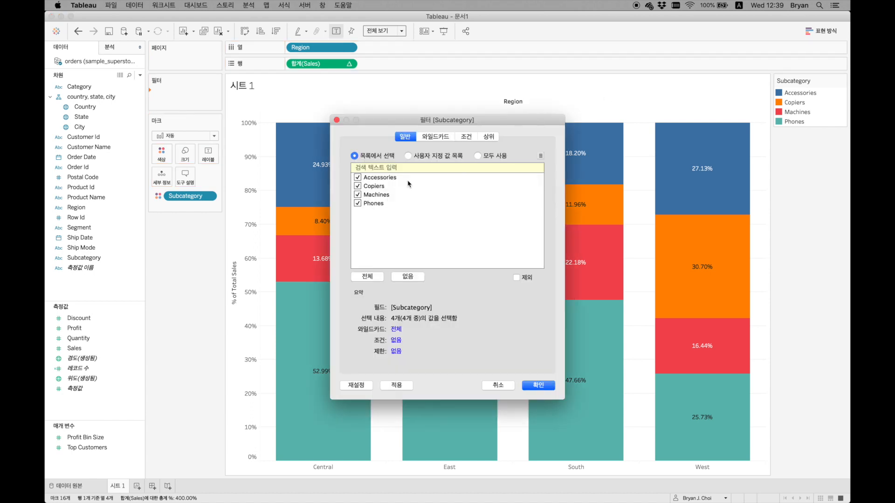
{"action": "left_click", "coordinate": [358, 178]}
{"action": "left_click", "coordinate": [538, 386]}
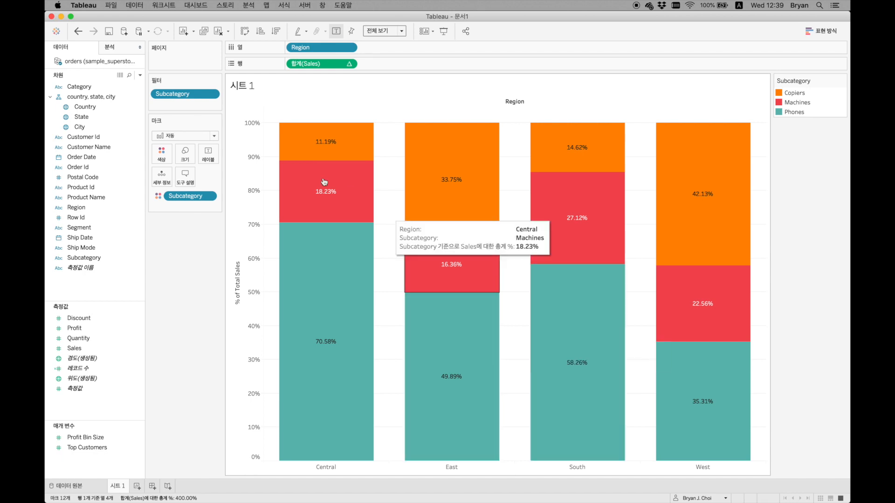
Show the Subcategory filter control beside the chart and include Accessories again
{"action": "right_click", "coordinate": [181, 96]}
{"action": "left_click", "coordinate": [198, 119]}
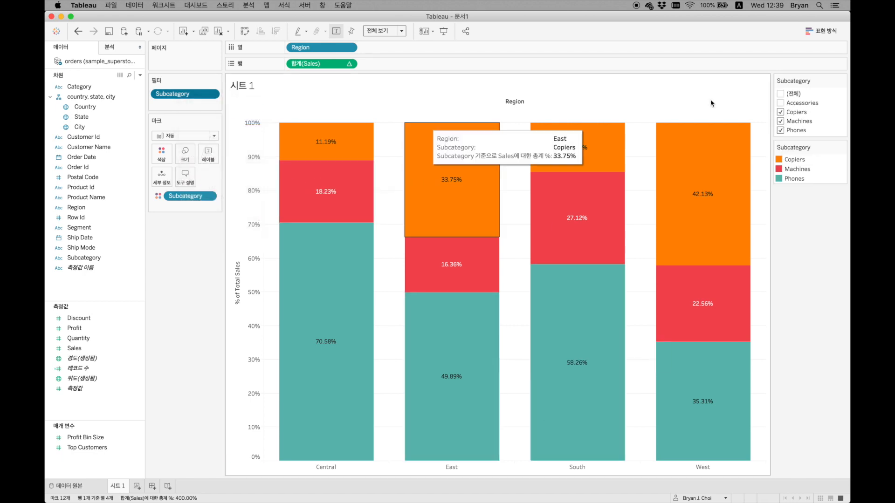
{"action": "left_click", "coordinate": [780, 103]}
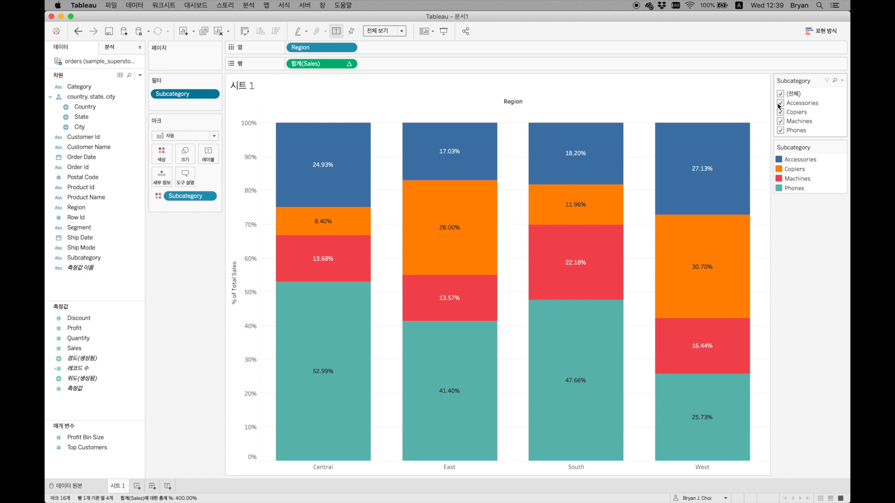
Exclude Accessories in the Subcategory filter control, then restore all values (전체) and inspect the Central region's shares
{"action": "mouse_move", "coordinate": [365, 292]}
{"action": "left_click", "coordinate": [780, 103]}
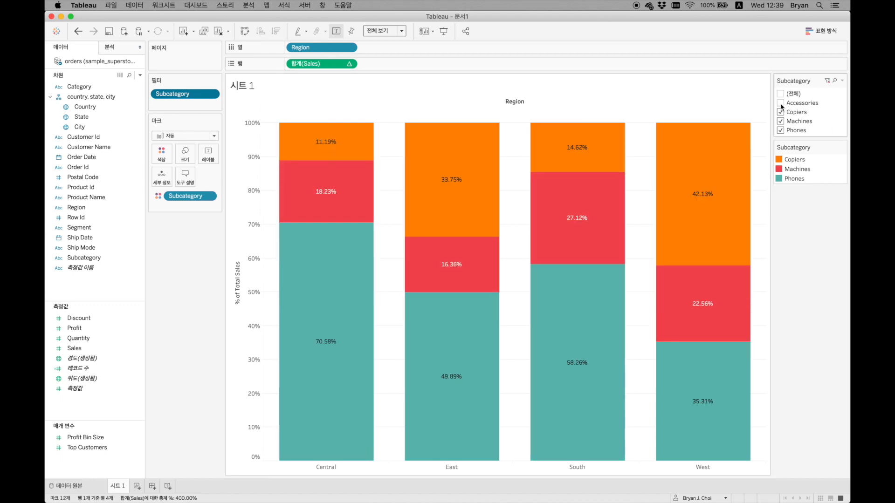
{"action": "mouse_move", "coordinate": [330, 278]}
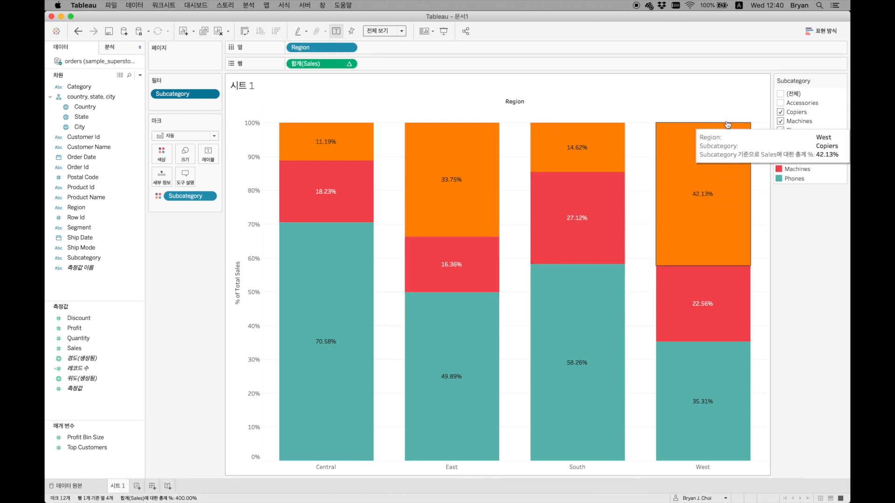
{"action": "left_click", "coordinate": [780, 94]}
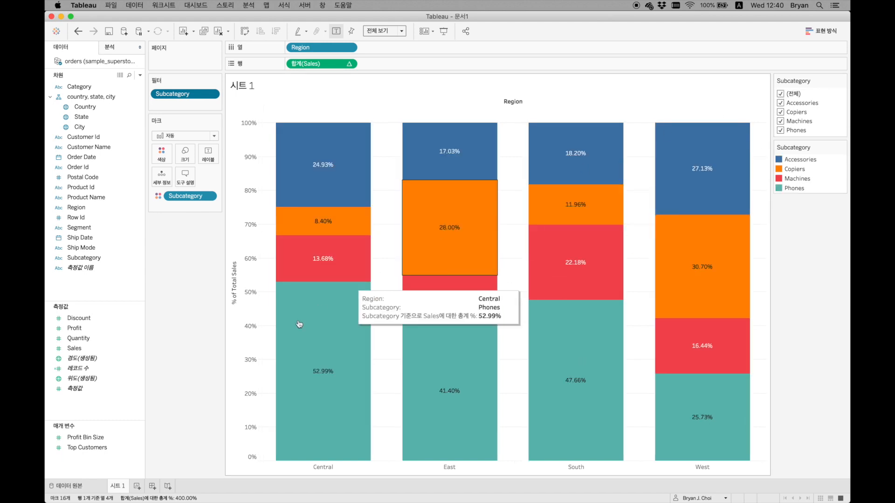
{"action": "mouse_move", "coordinate": [310, 240]}
{"action": "mouse_move", "coordinate": [321, 356]}
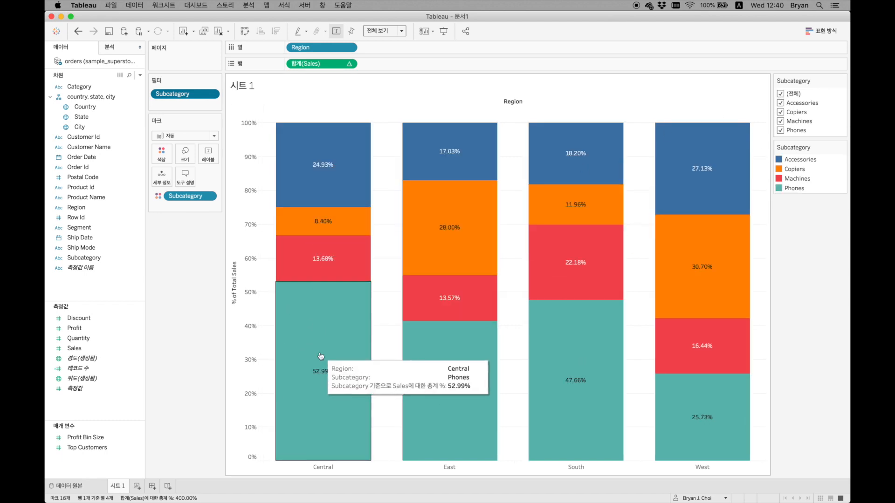
Hide (숨기기) Accessories through the Subcategory colour legend instead of filtering it out
{"action": "mouse_move", "coordinate": [297, 184]}
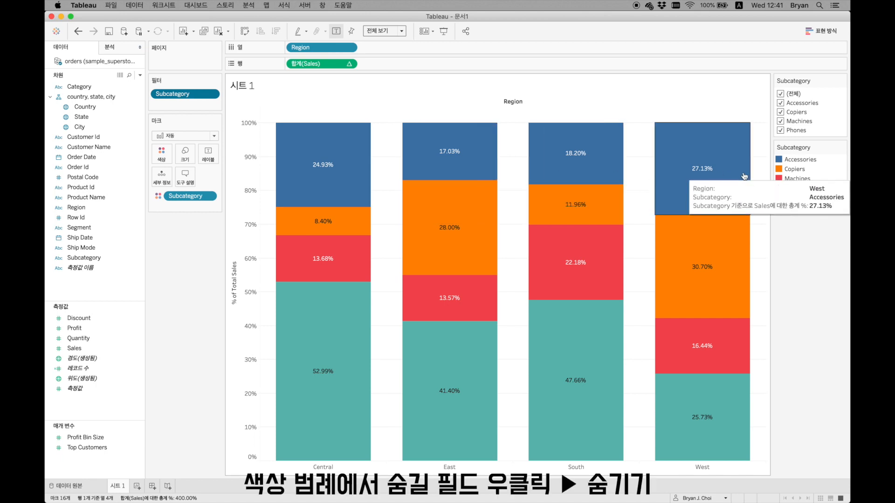
{"action": "right_click", "coordinate": [797, 160]}
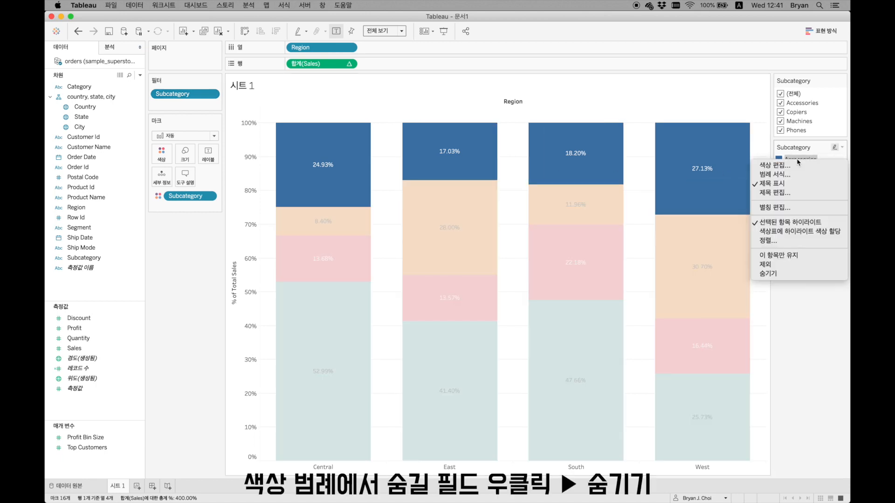
{"action": "left_click", "coordinate": [793, 274]}
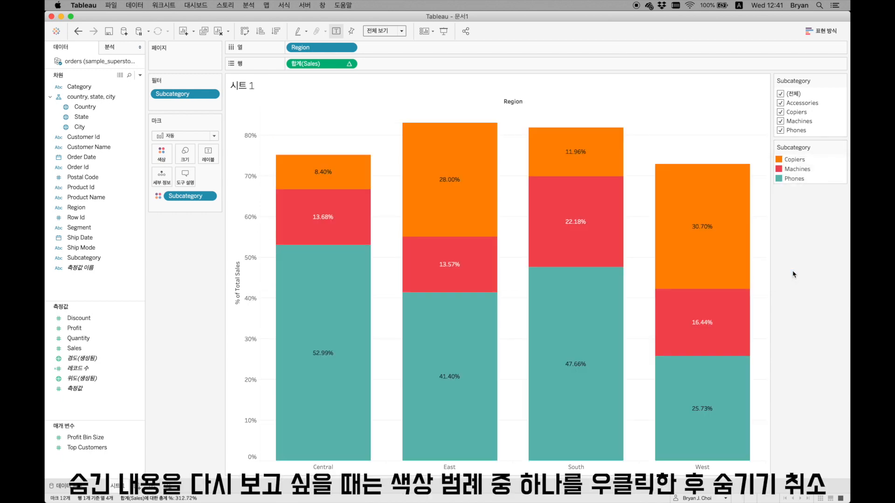